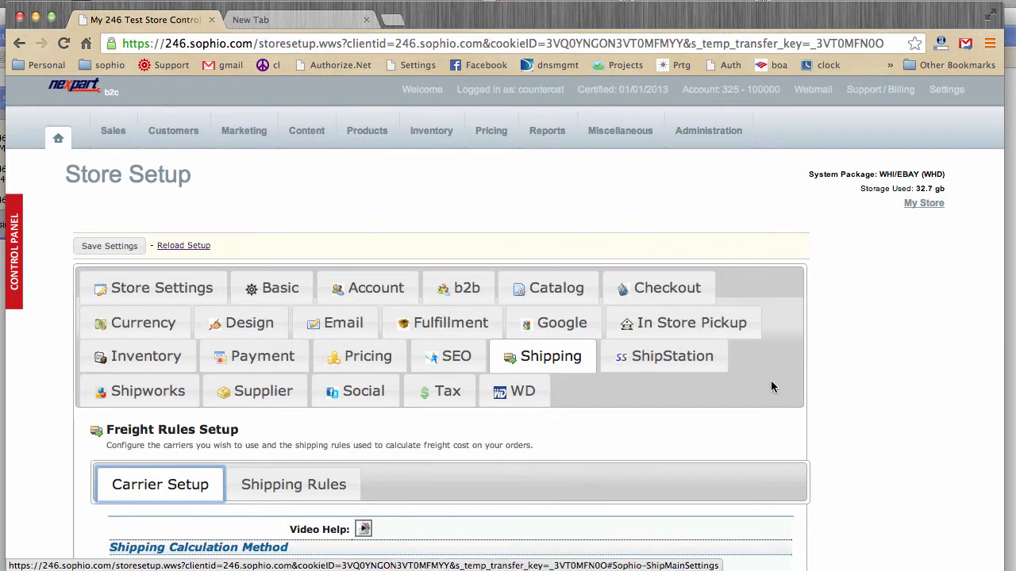
Step: Review the available shipping calculation types in the carrier setup, keeping Weight (Realtime UPS/FedEx/USPS)
scroll(772, 374, down, 5)
scroll(771, 374, down, 3)
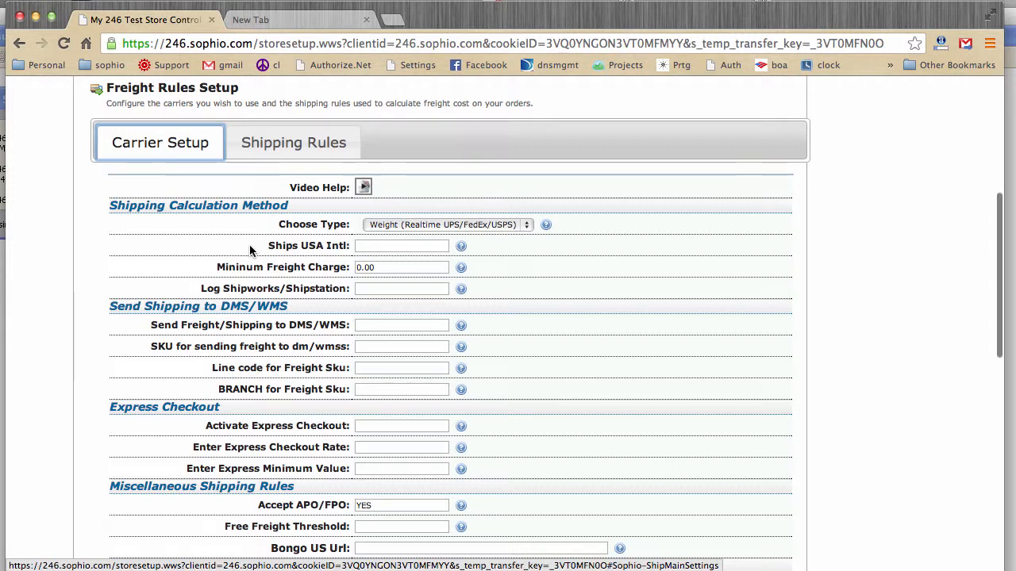
click(511, 225)
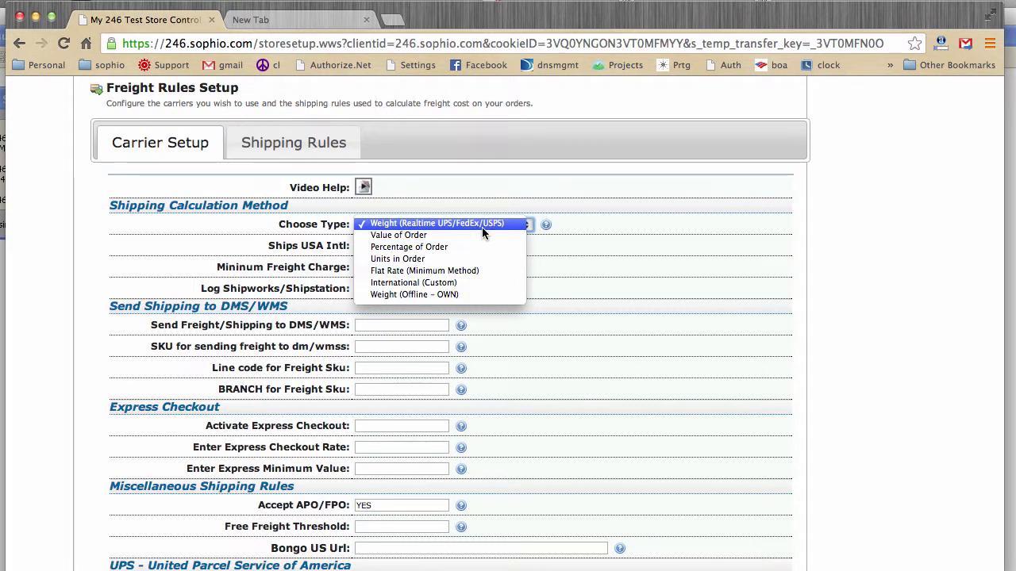
click(616, 229)
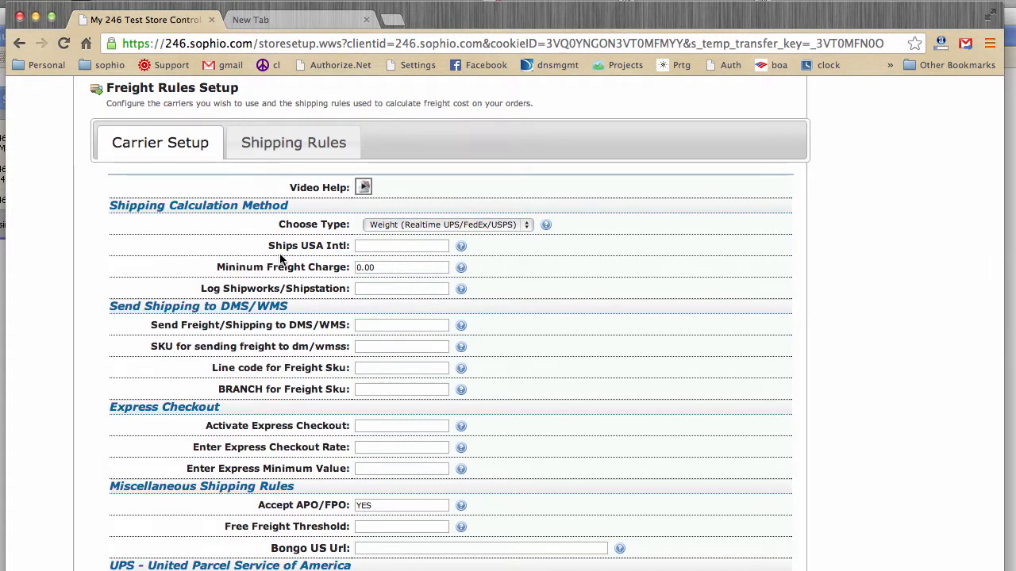
Step: Set Ships USA Intl to NO and Log Shipworks/Shipstation to TRUE in the shipping calculation settings
click(363, 246)
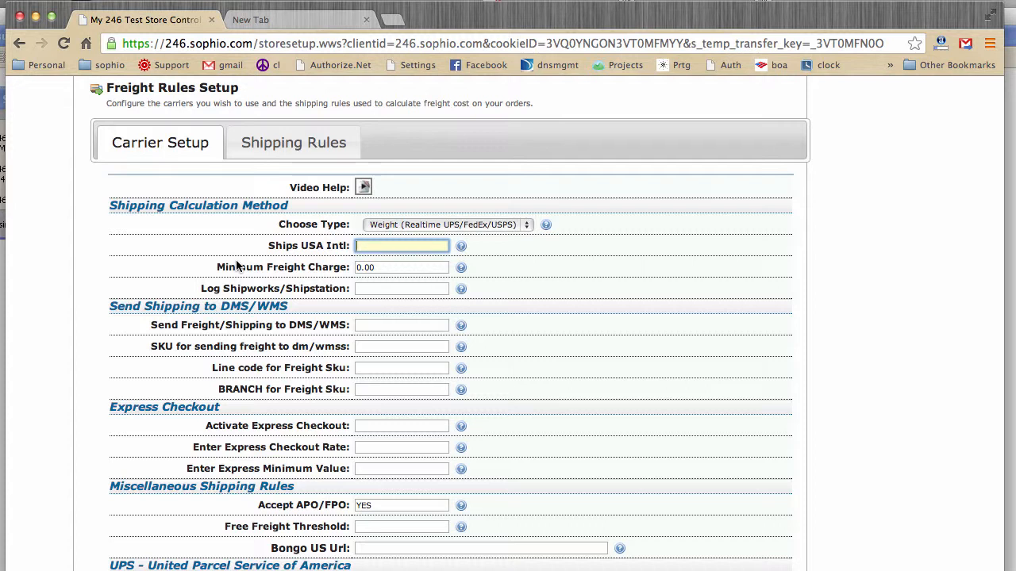
text(NO)
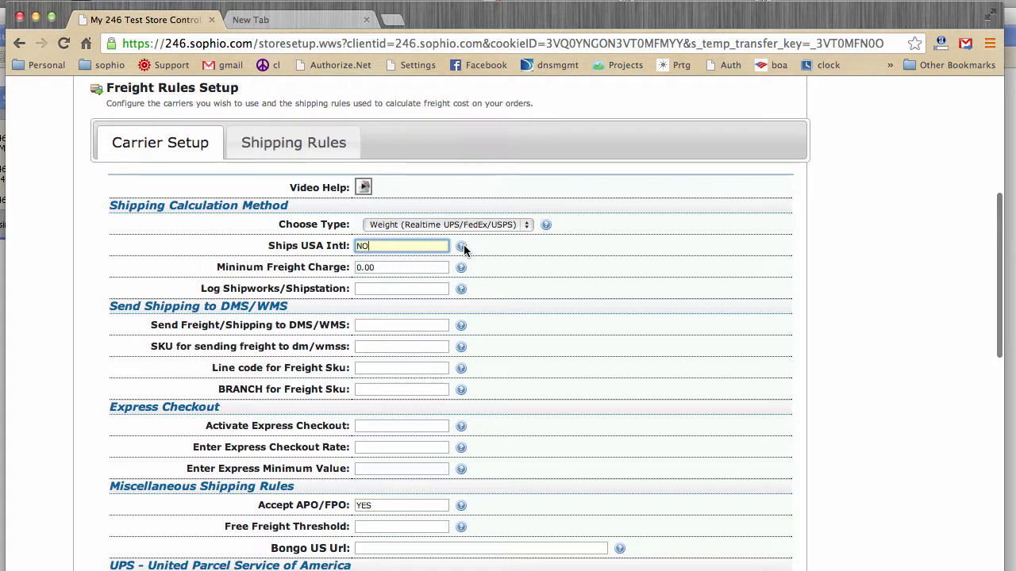
mouse_move(463, 248)
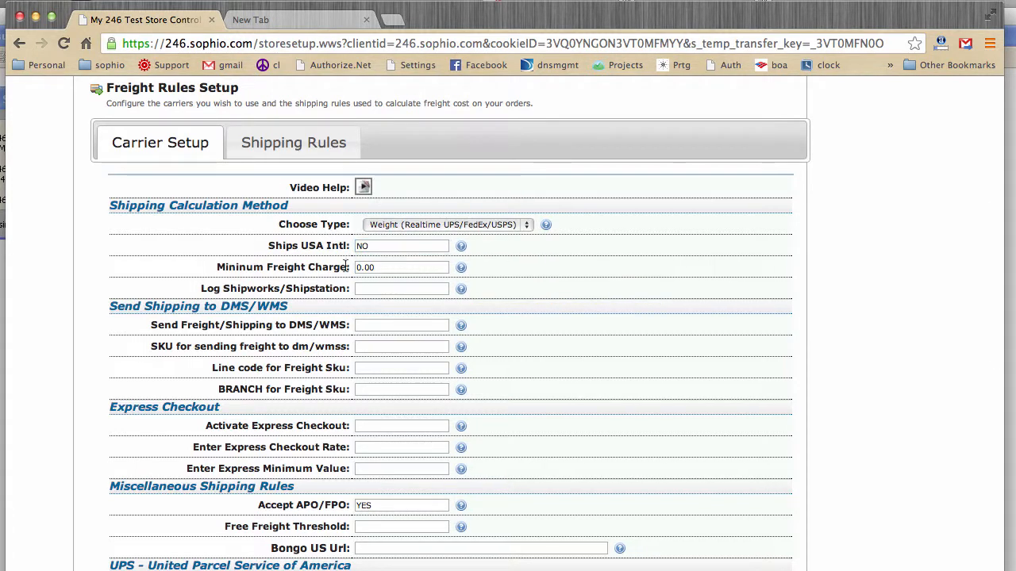
key(Tab)
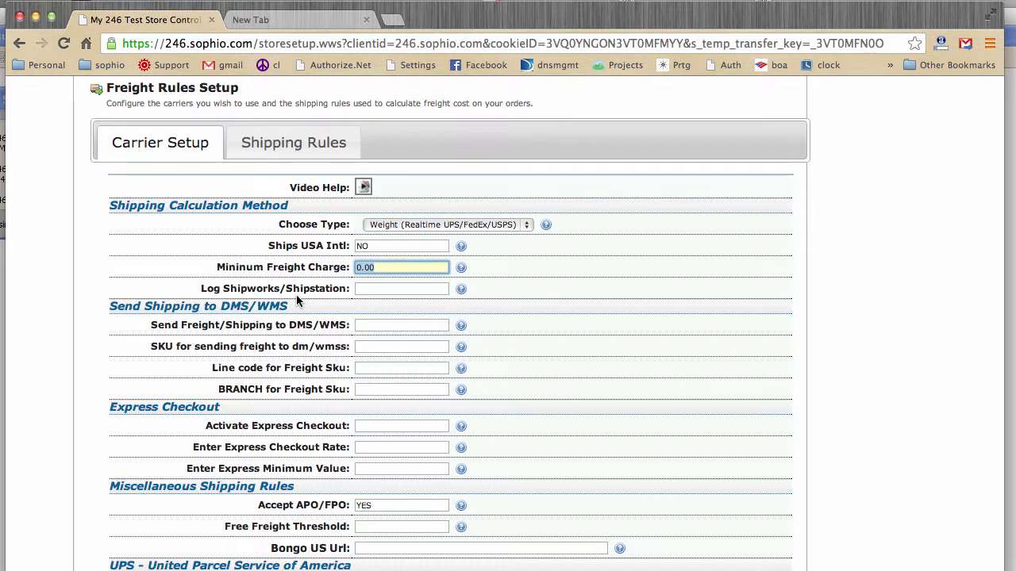
click(373, 289)
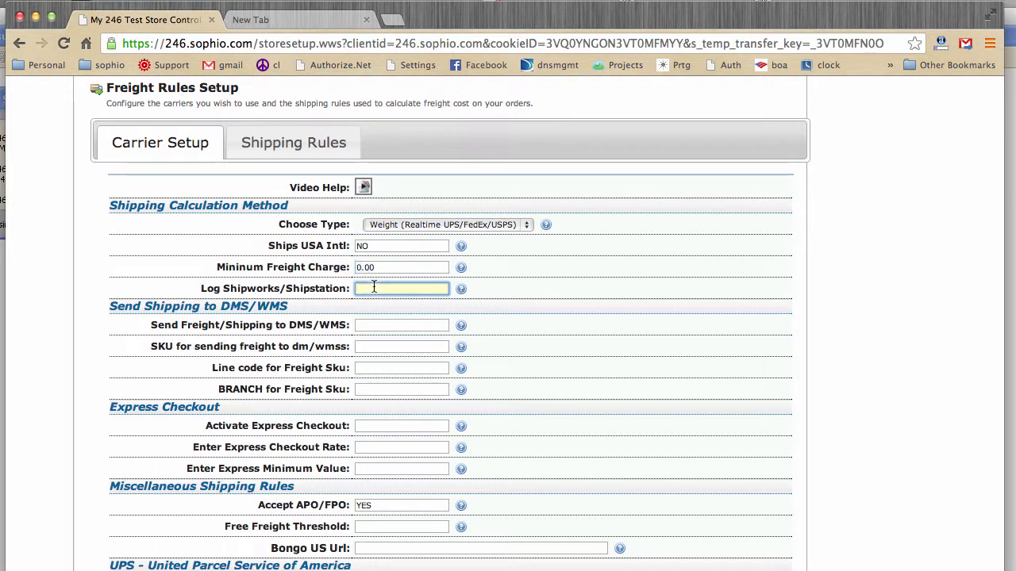
text(TRUE)
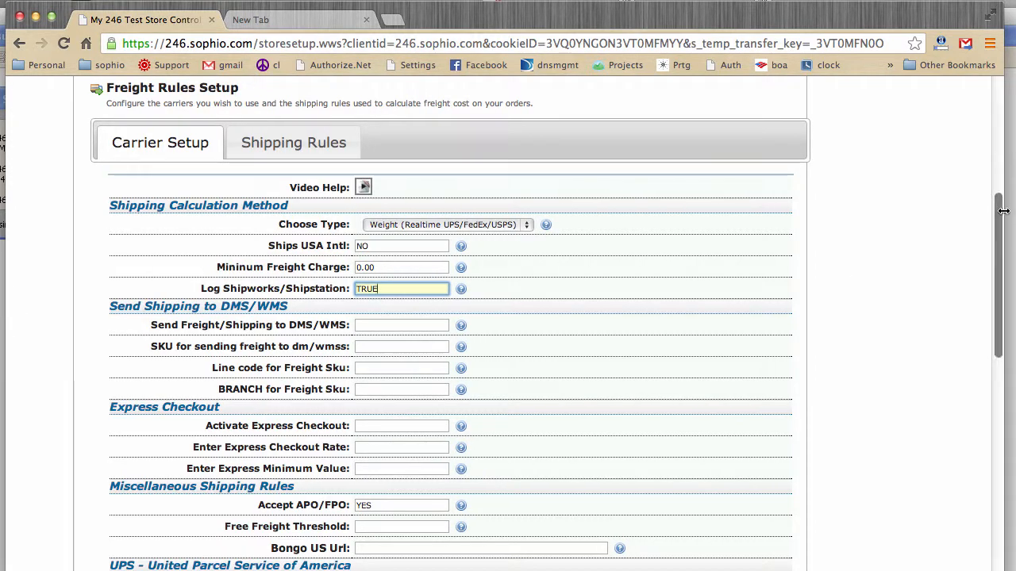
Step: Set Send Freight/Shipping to DMS/WMS to TRUE and enter FREIGHT as the SKU for sending freight
drag(999, 215, 986, 256)
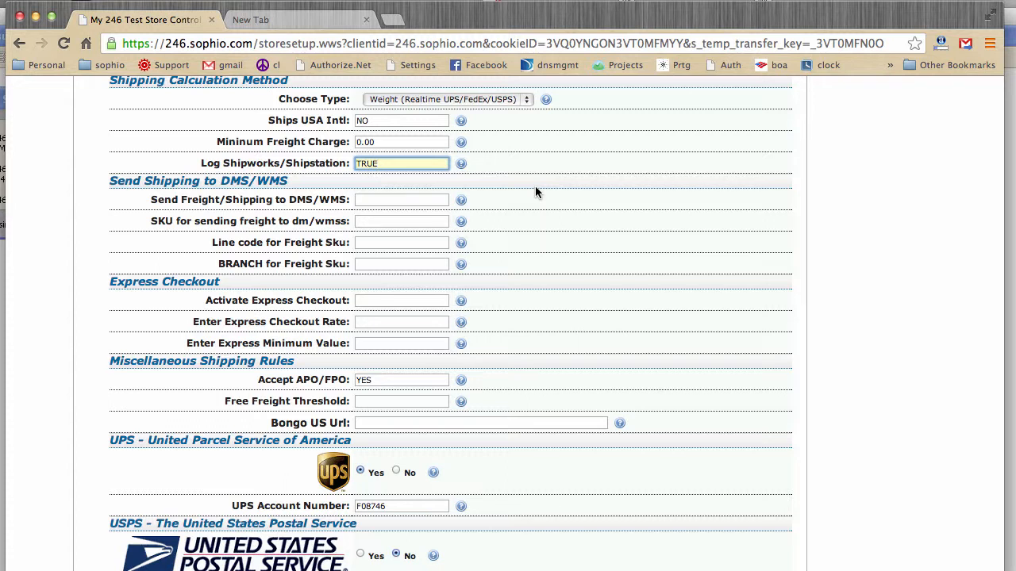
click(370, 201)
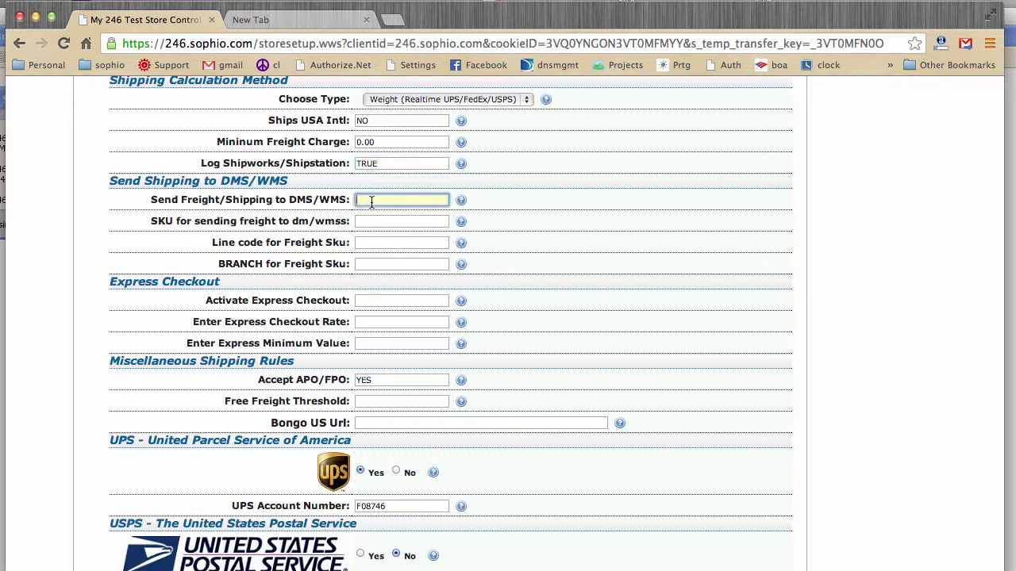
text(TRUE)
key(Tab)
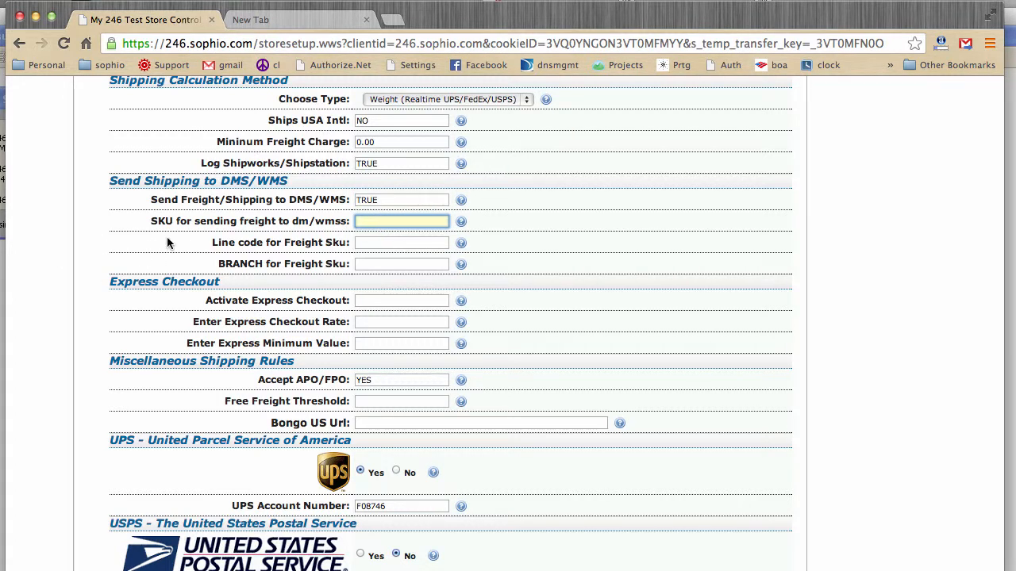
text(FREIGHT)
key(Tab)
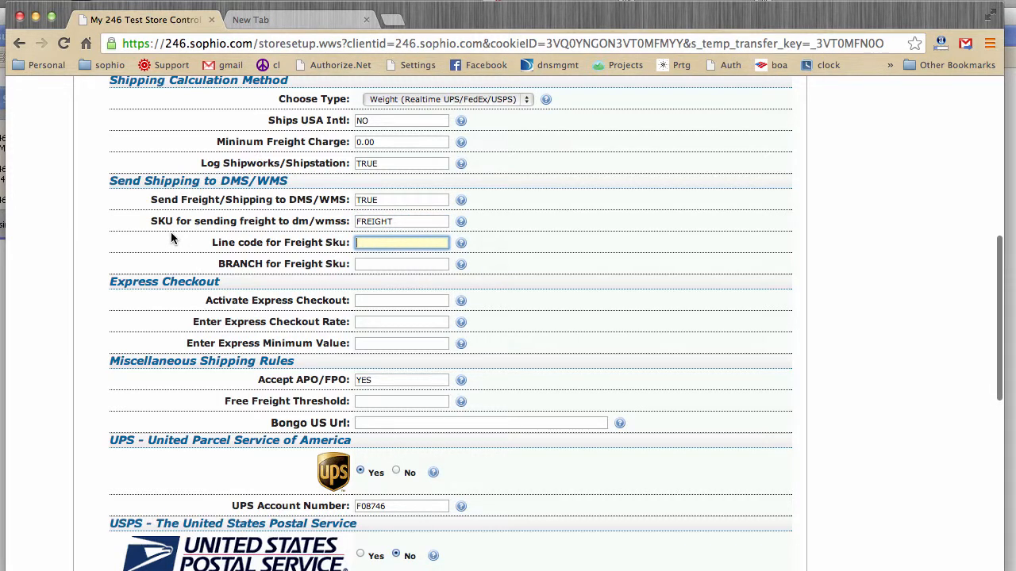
Step: Enter 123 as the line code and 01 as the branch for the freight SKU
text(123)
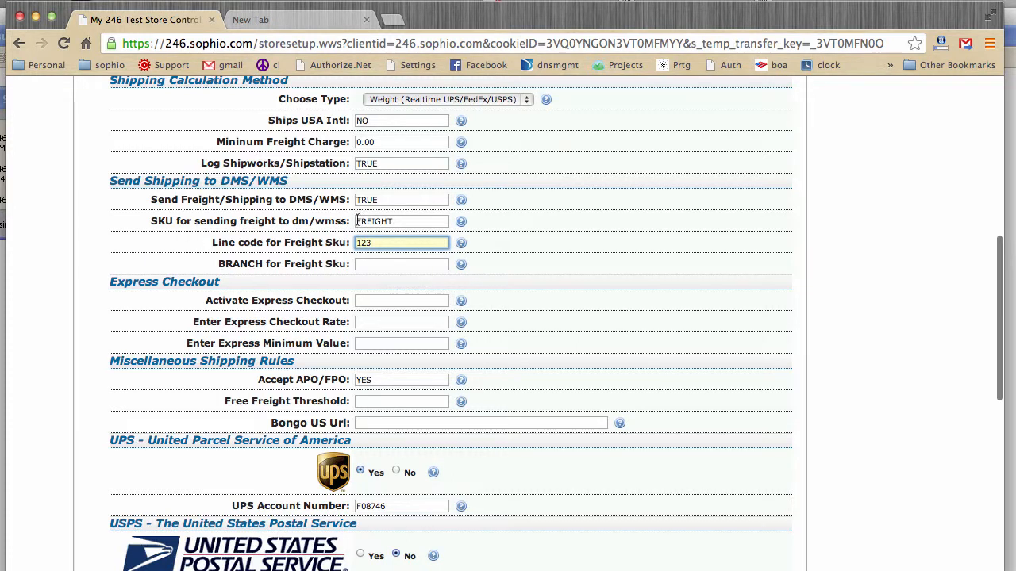
key(Tab)
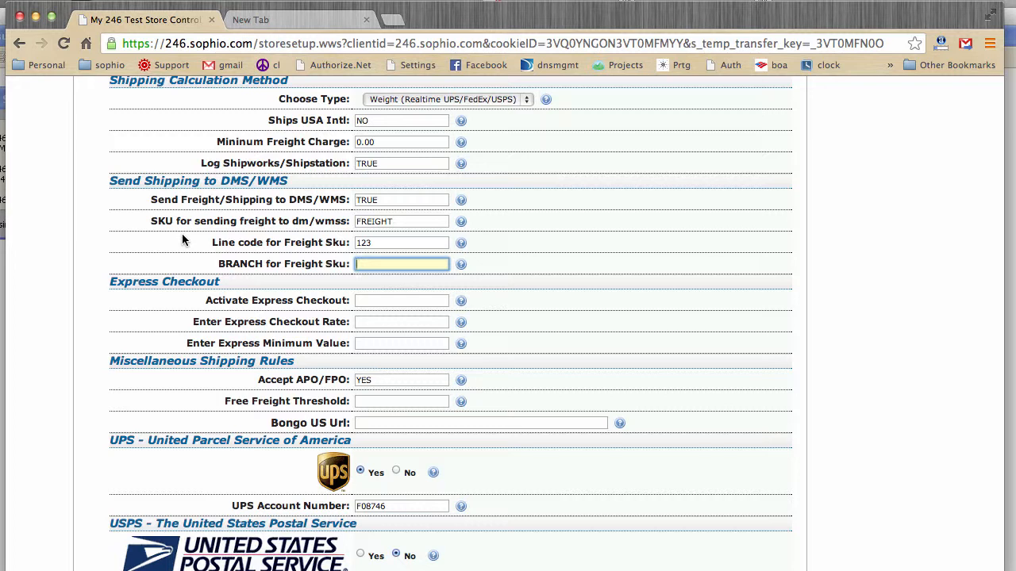
text(01)
Step: Review the free freight threshold, the Bongo US URL and the UPS, USPS, FedEx, DHL and custom carrier settings
scroll(133, 352, down, 2)
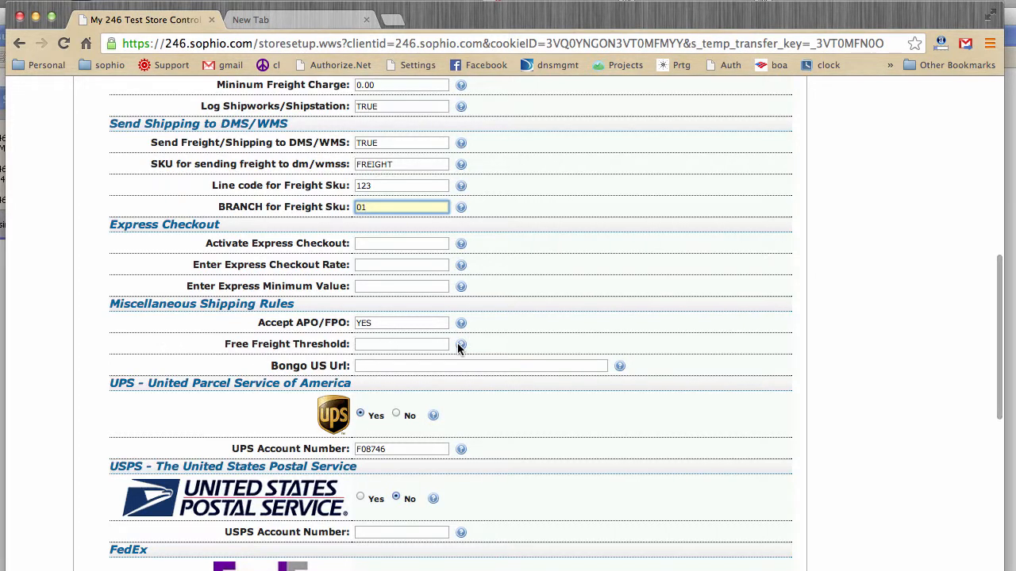
mouse_move(459, 347)
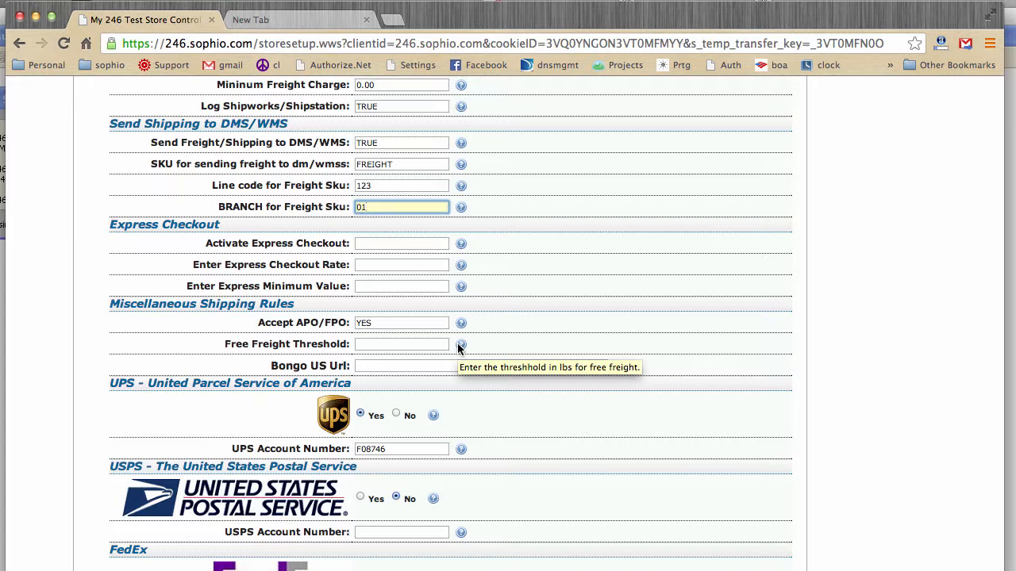
click(396, 345)
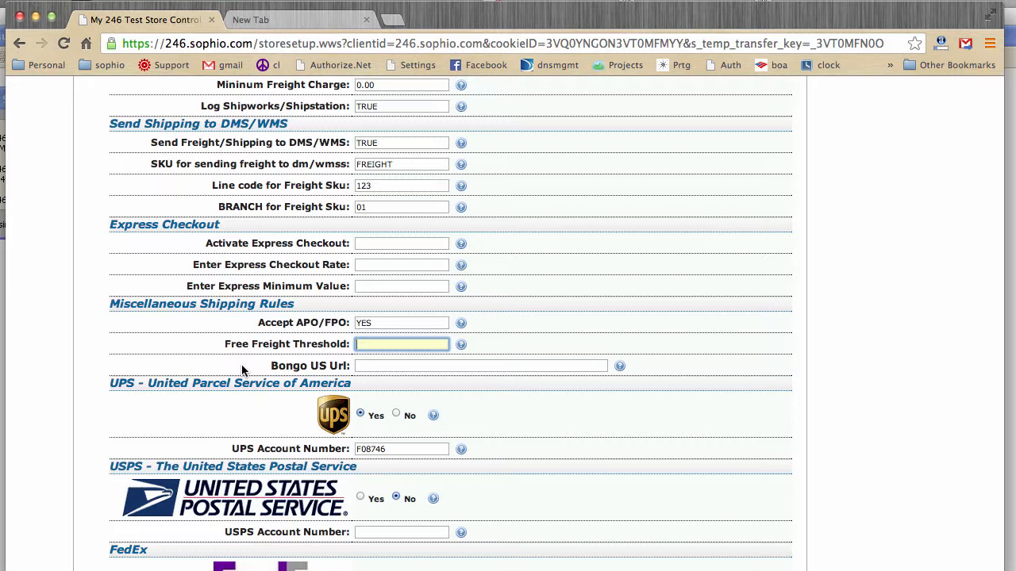
click(369, 366)
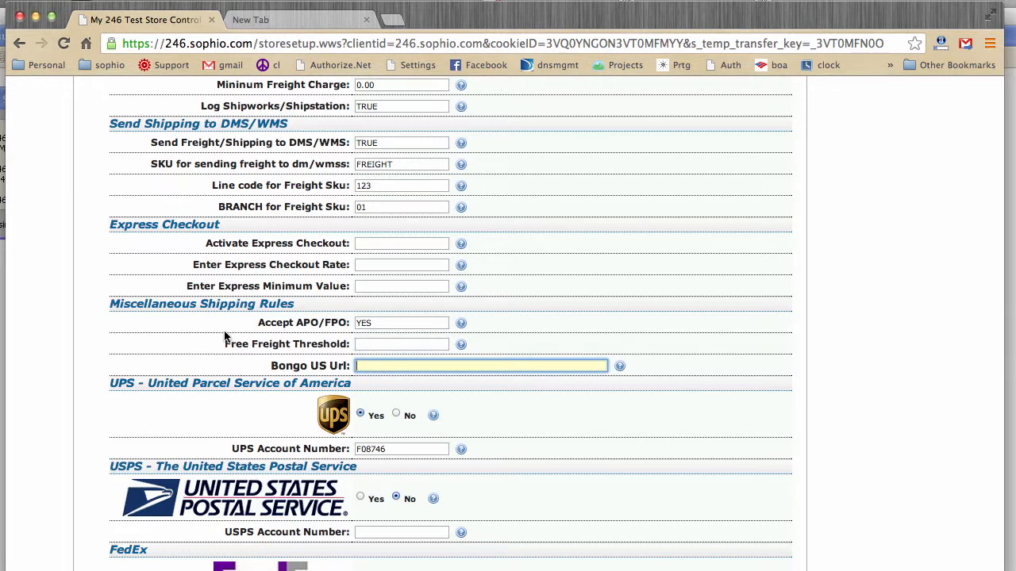
scroll(224, 337, down, 5)
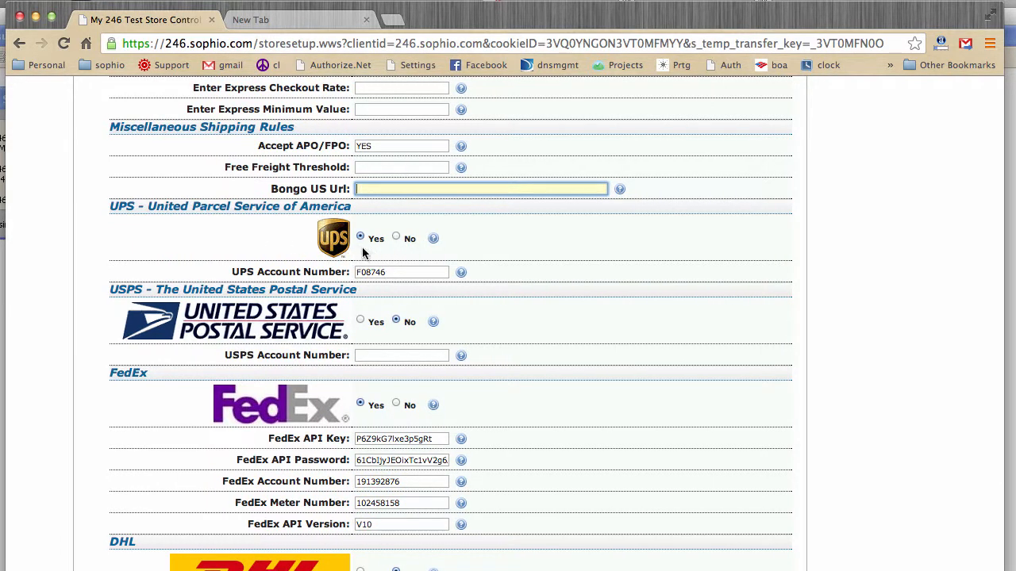
double_click(397, 271)
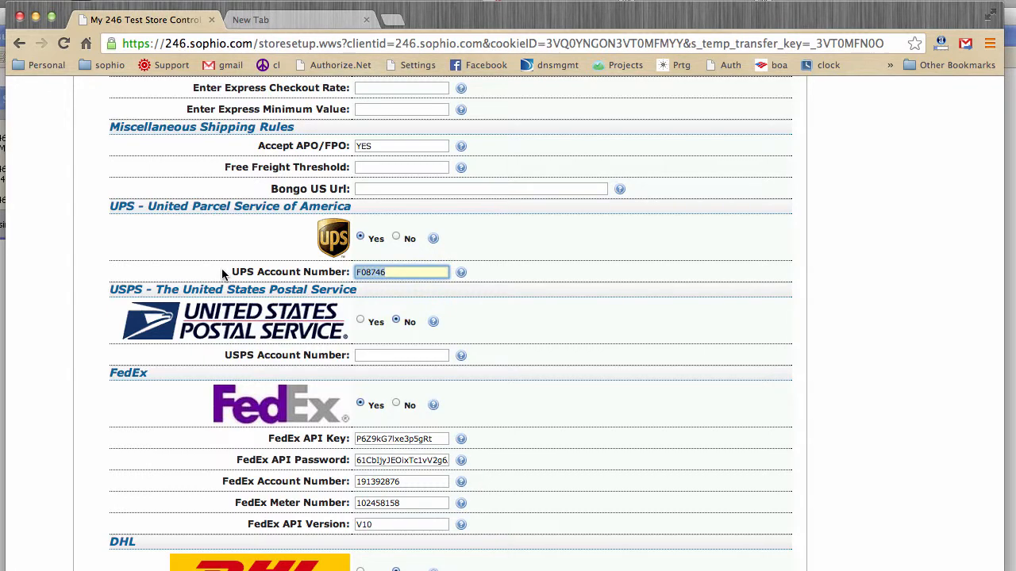
scroll(369, 336, down, 3)
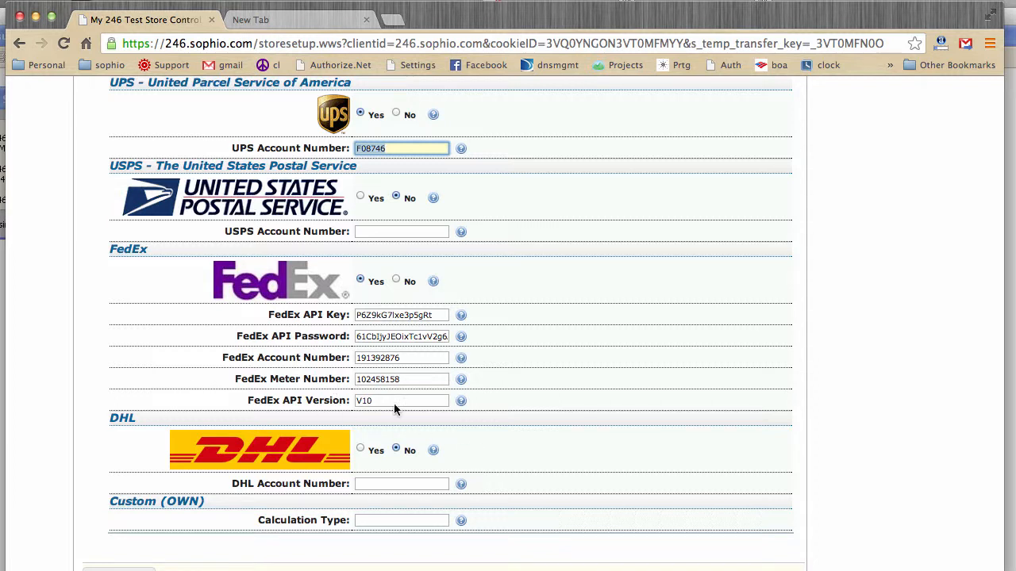
scroll(426, 355, down, 4)
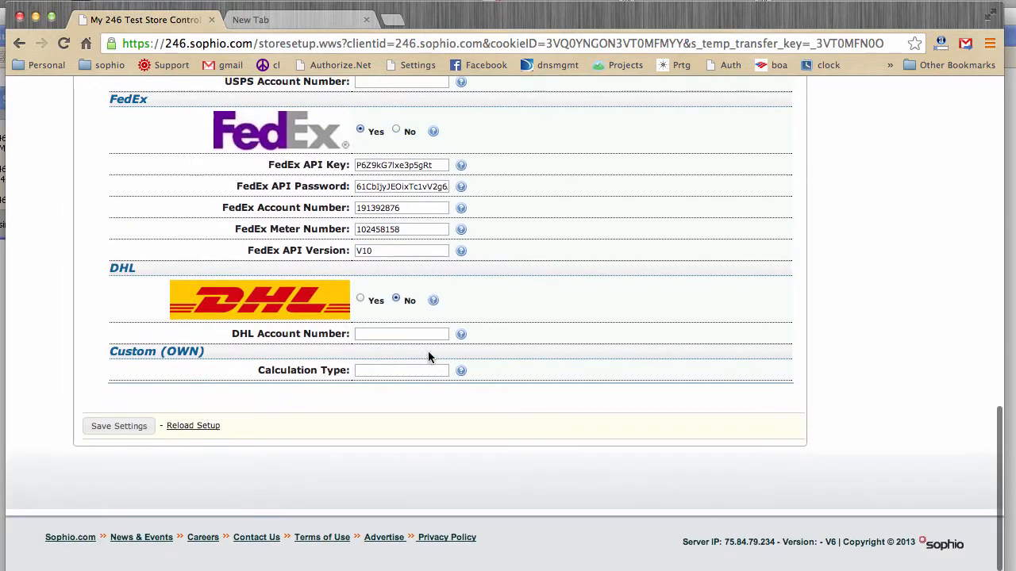
Step: Save the carrier setup settings for the store
scroll(278, 345, up, 20)
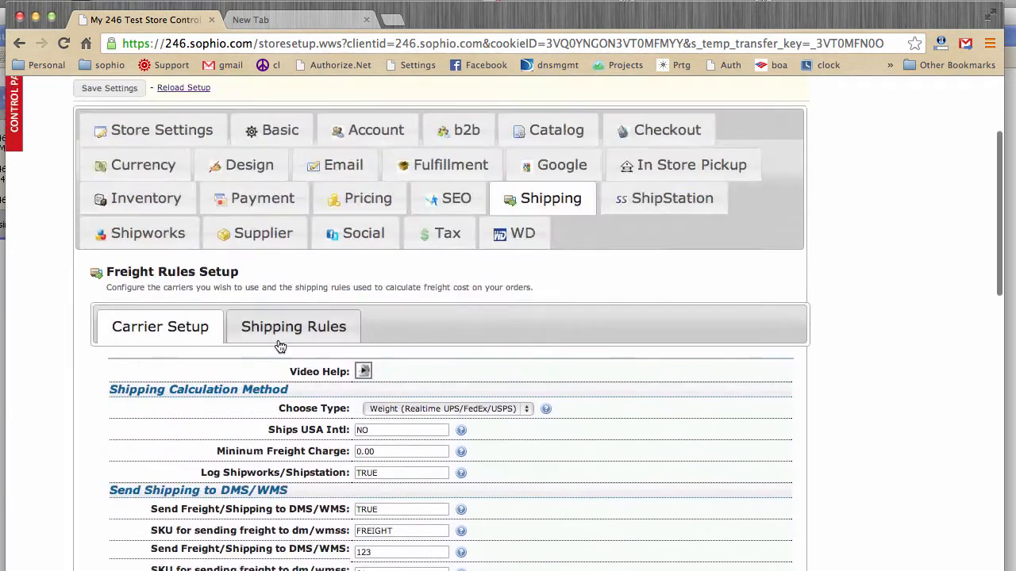
scroll(278, 344, up, 1)
click(111, 128)
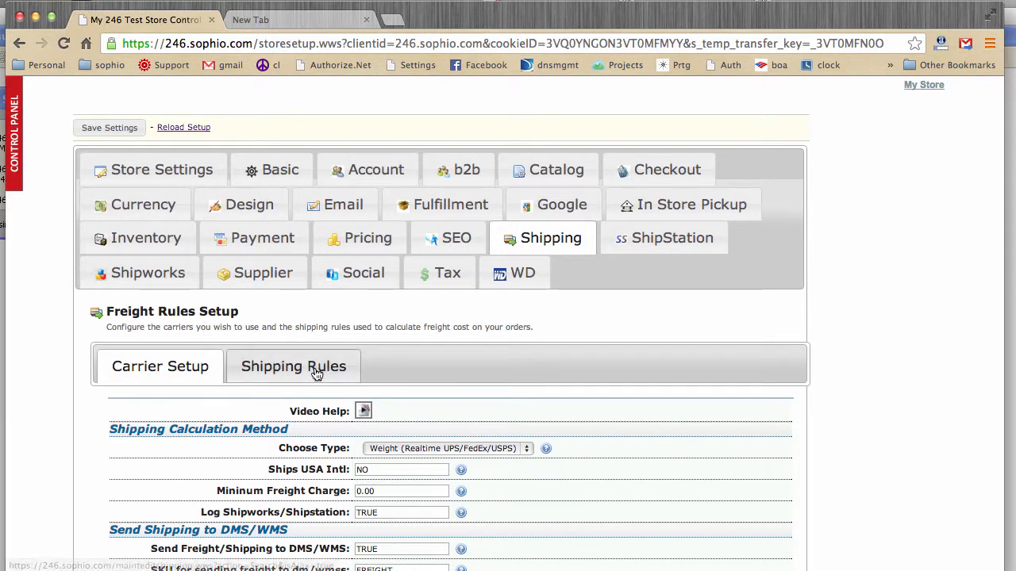
Step: Open the miscellaneous tool Check Store Files for basic configuration
scroll(570, 316, up, 3)
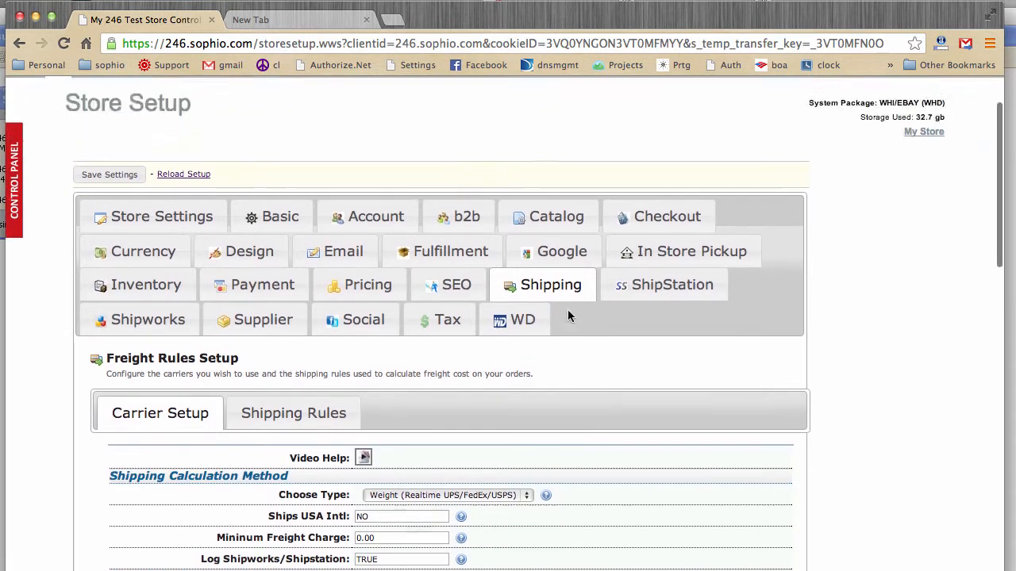
mouse_move(706, 131)
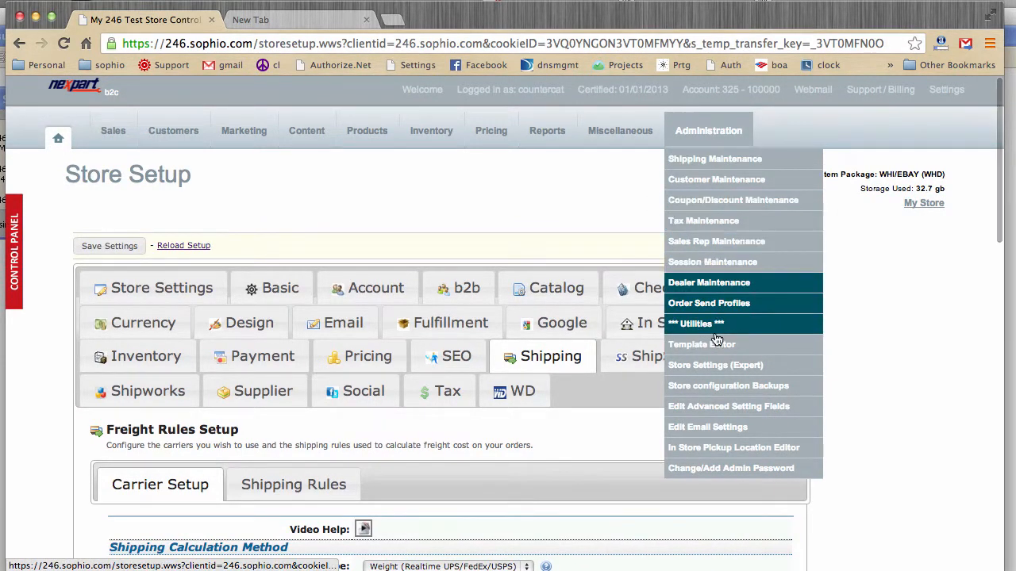
mouse_move(620, 131)
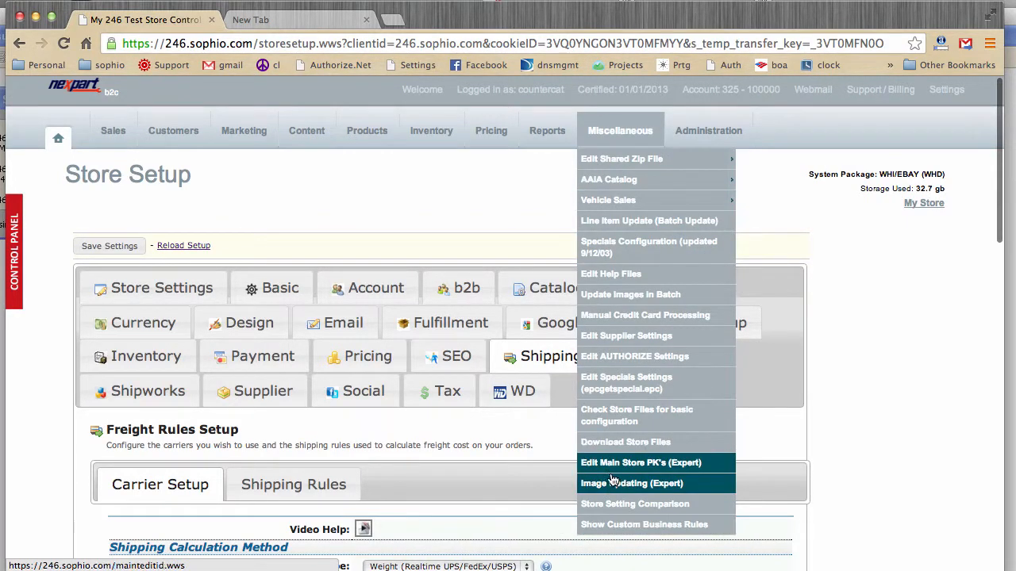
scroll(627, 422, right, 1)
click(627, 422)
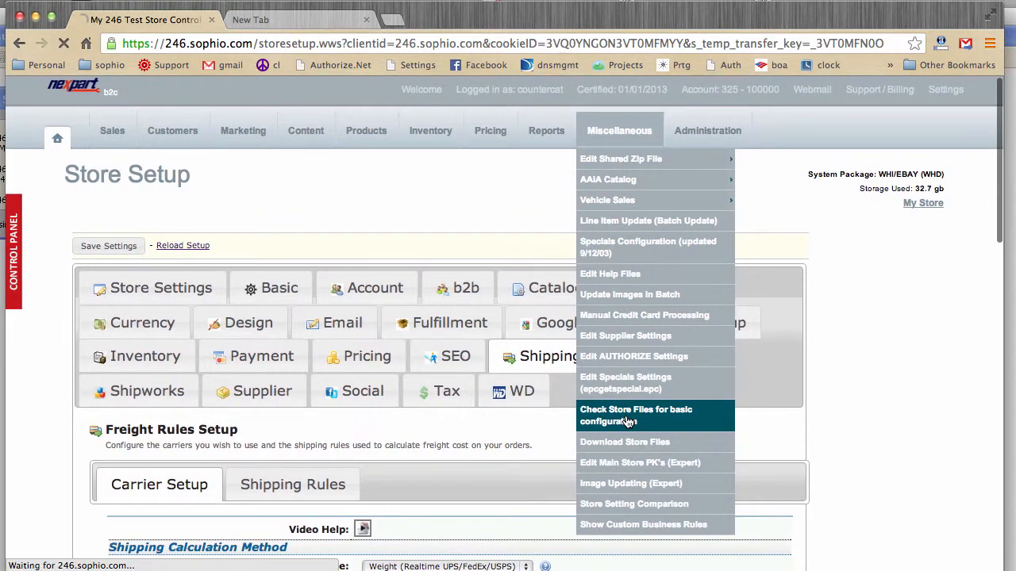
scroll(585, 411, left, 1)
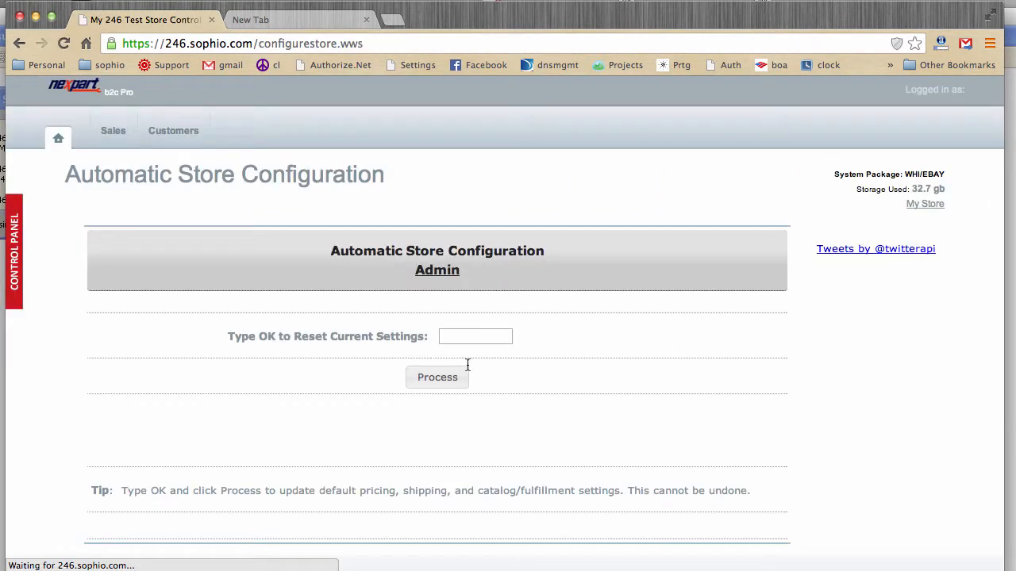
Step: Confirm the reset of current settings with OK, process the automatic store configuration and review the list of updated files
click(461, 342)
text(OK)
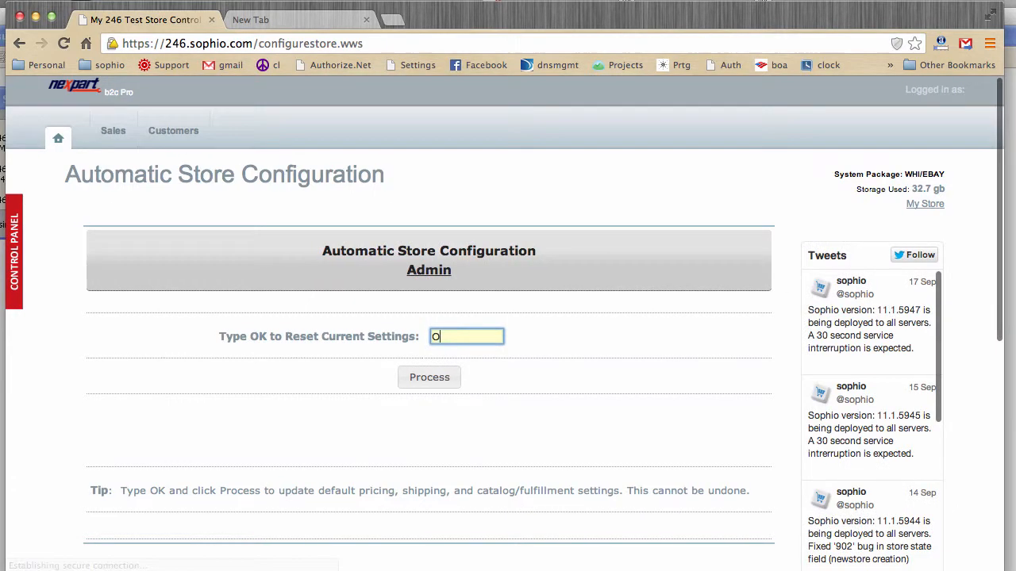
click(422, 379)
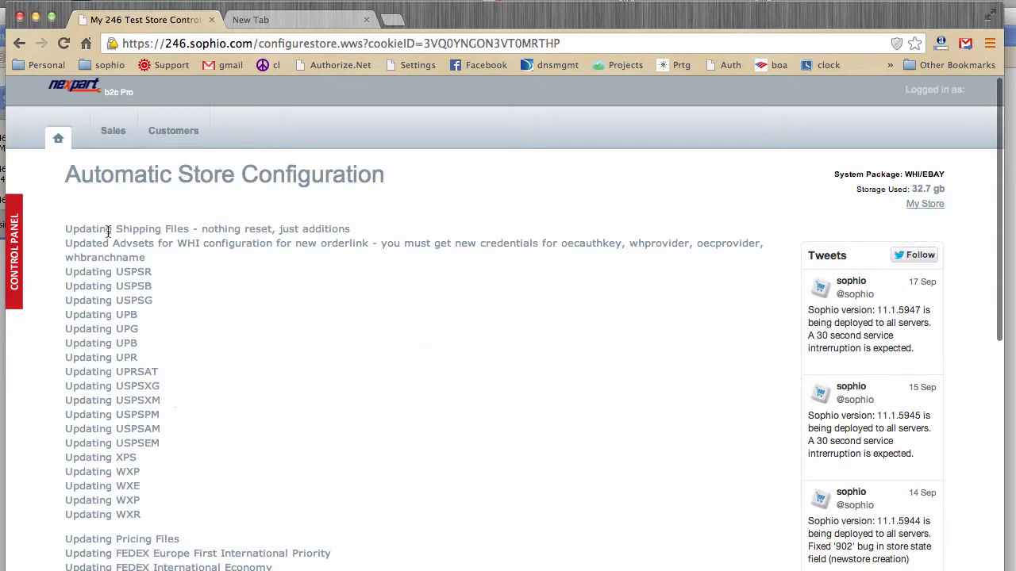
scroll(194, 310, down, 1)
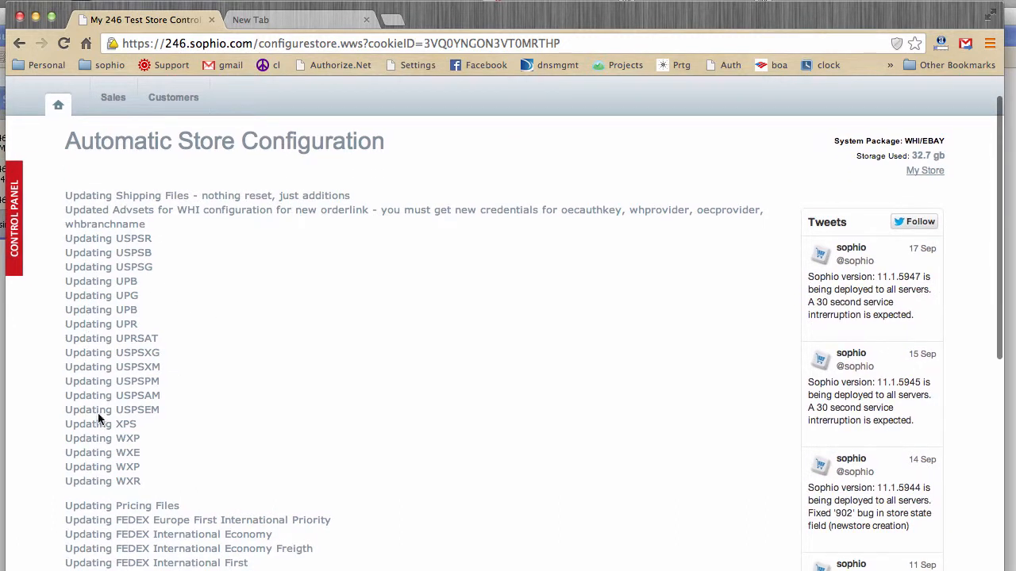
scroll(168, 298, down, 10)
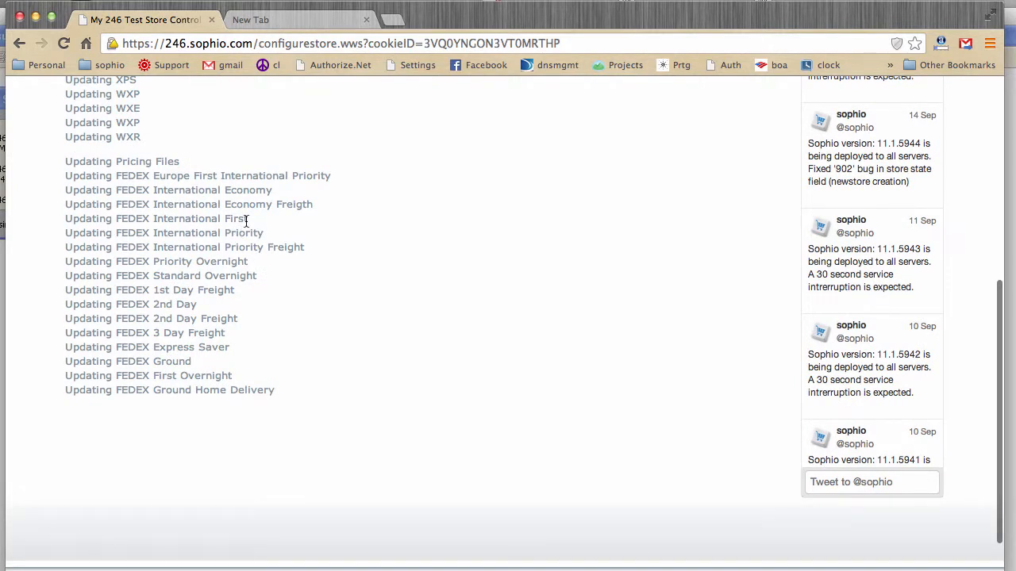
scroll(246, 221, up, 5)
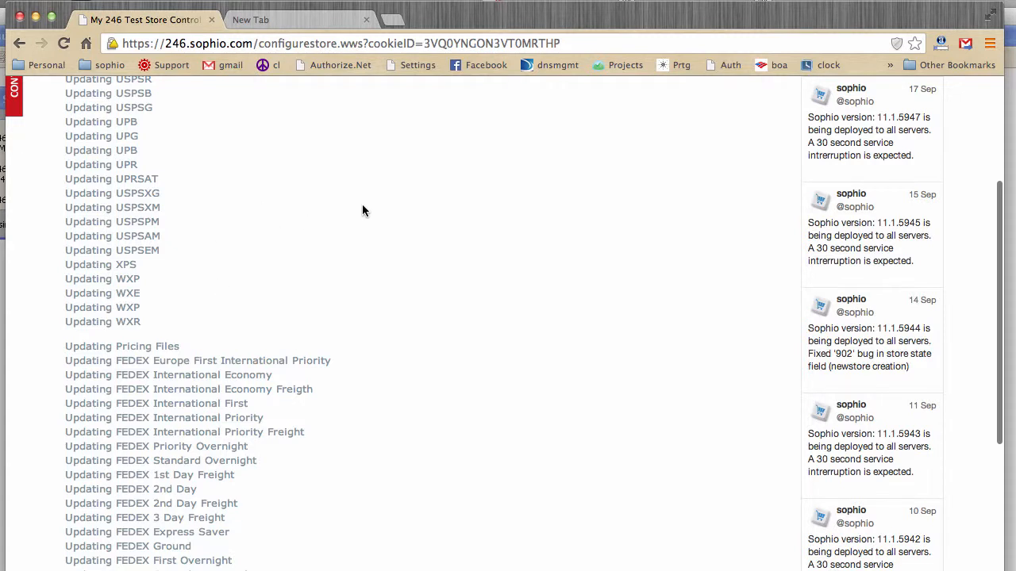
Step: Leave the automatic store configuration, return to the store setup and open the Shipping Rules list of the freight settings
scroll(363, 209, up, 5)
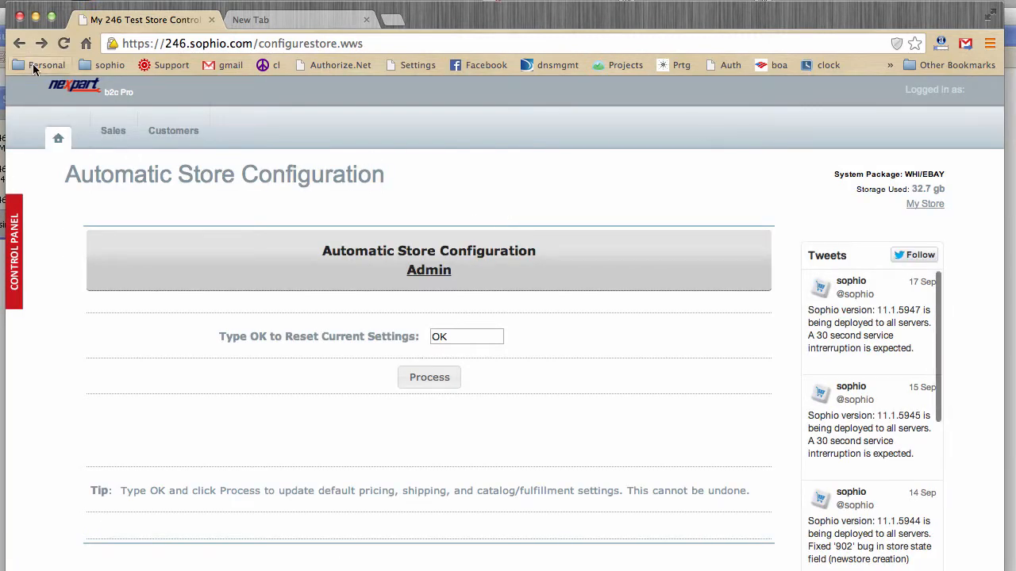
click(20, 44)
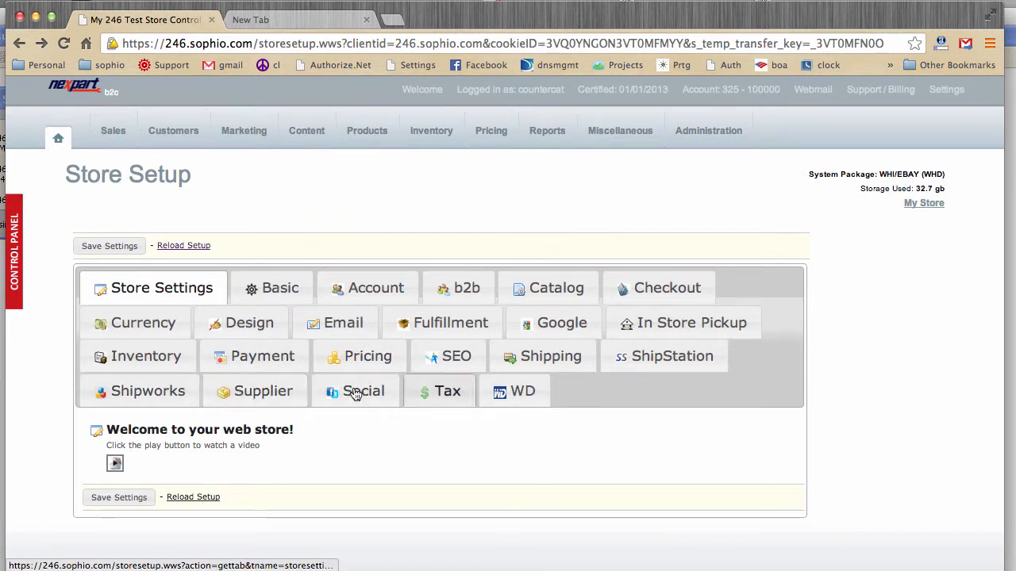
click(542, 359)
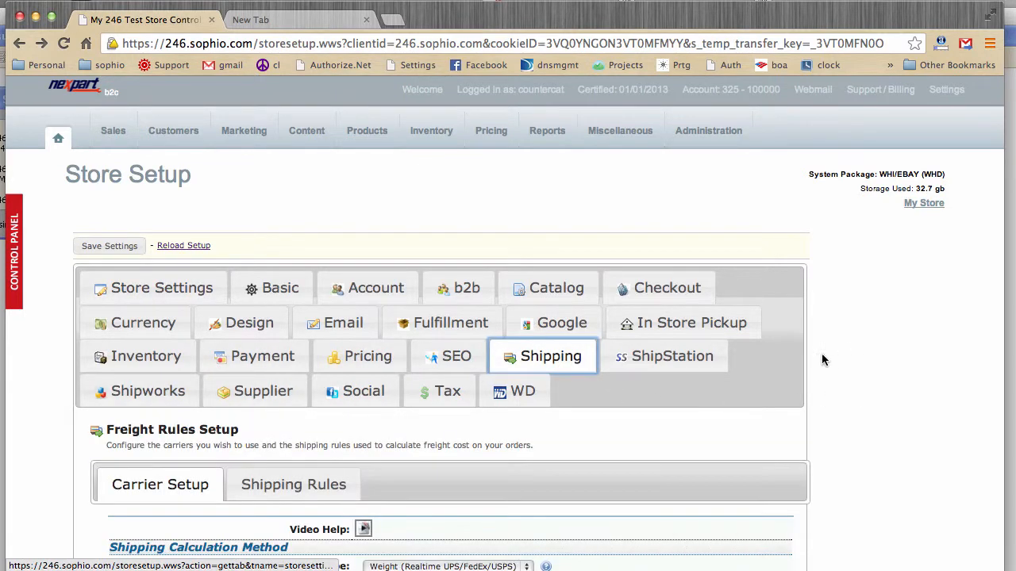
scroll(826, 354, down, 5)
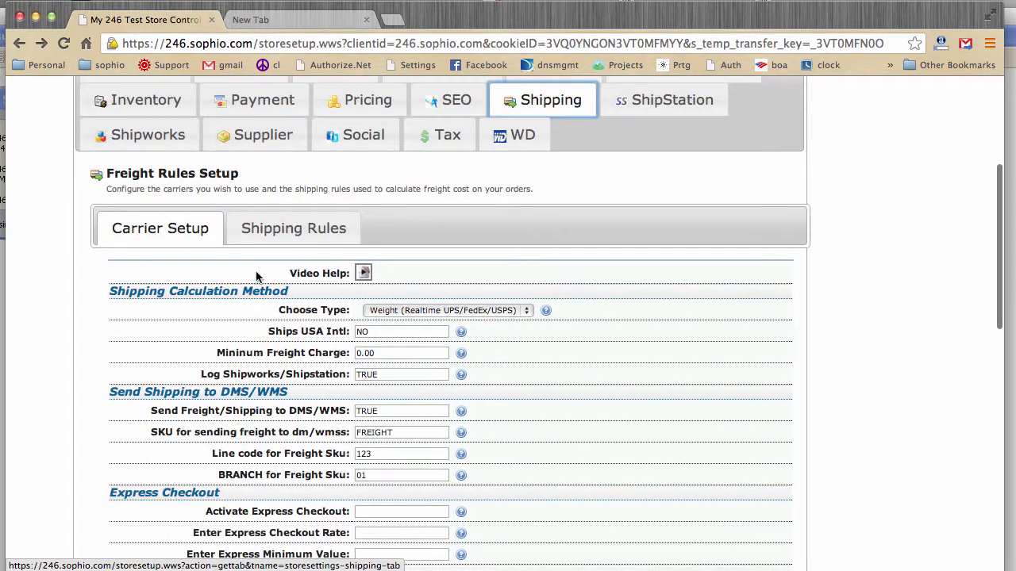
click(251, 229)
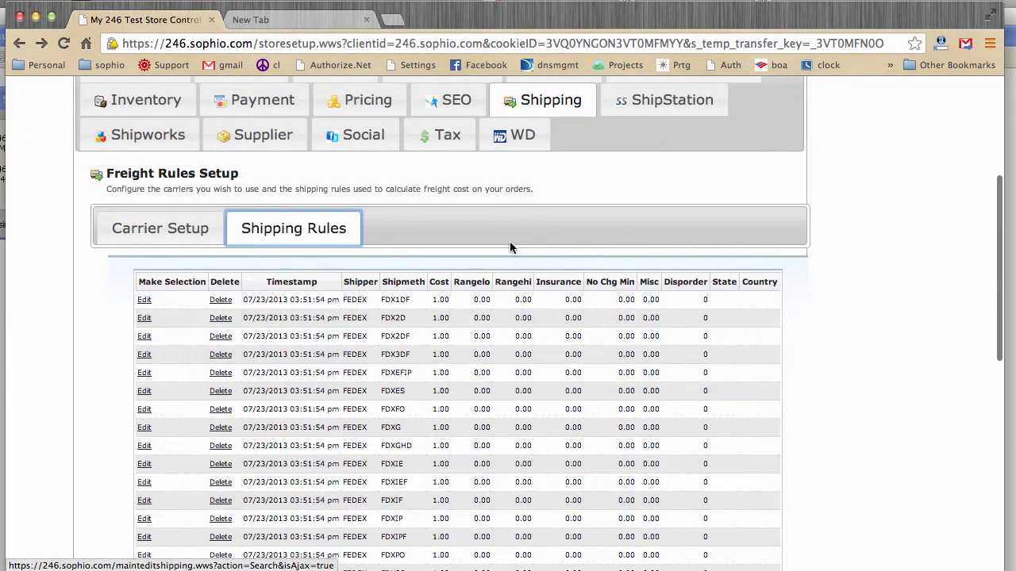
Step: Review the shipping rules for the FedEx, own, pickup, UPS and USPS services and their cost columns
scroll(808, 302, down, 5)
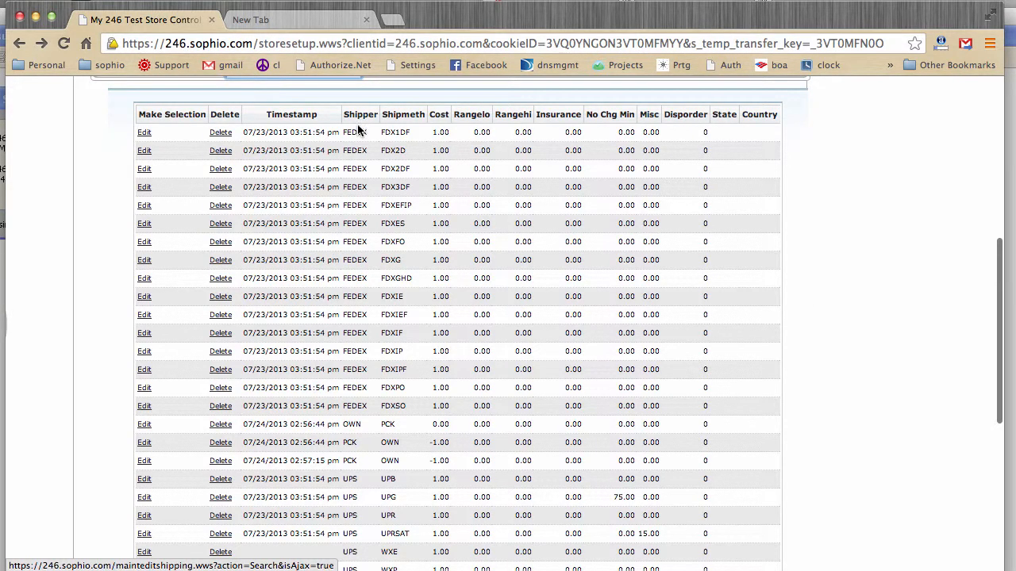
scroll(368, 352, down, 5)
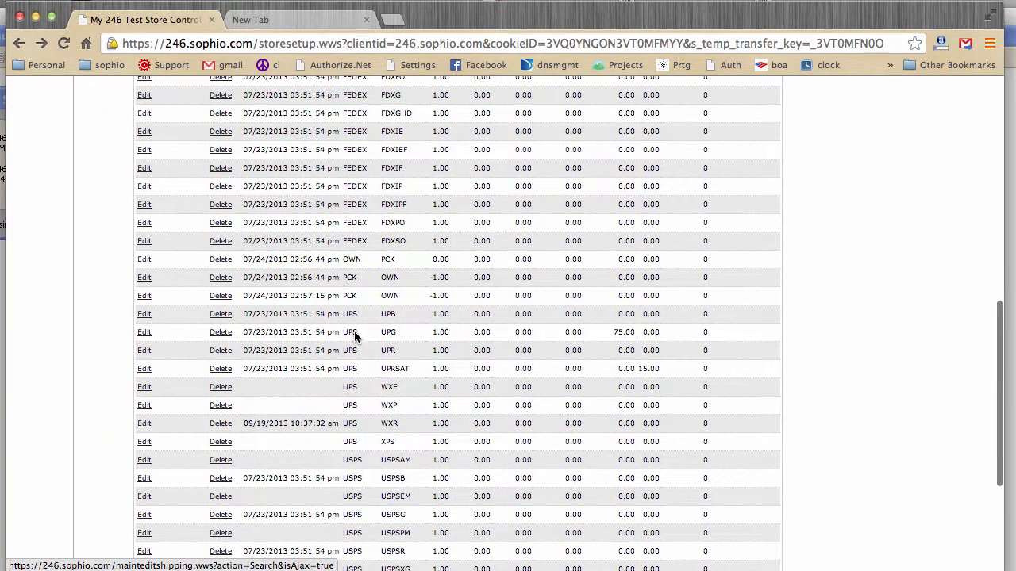
scroll(381, 373, down, 4)
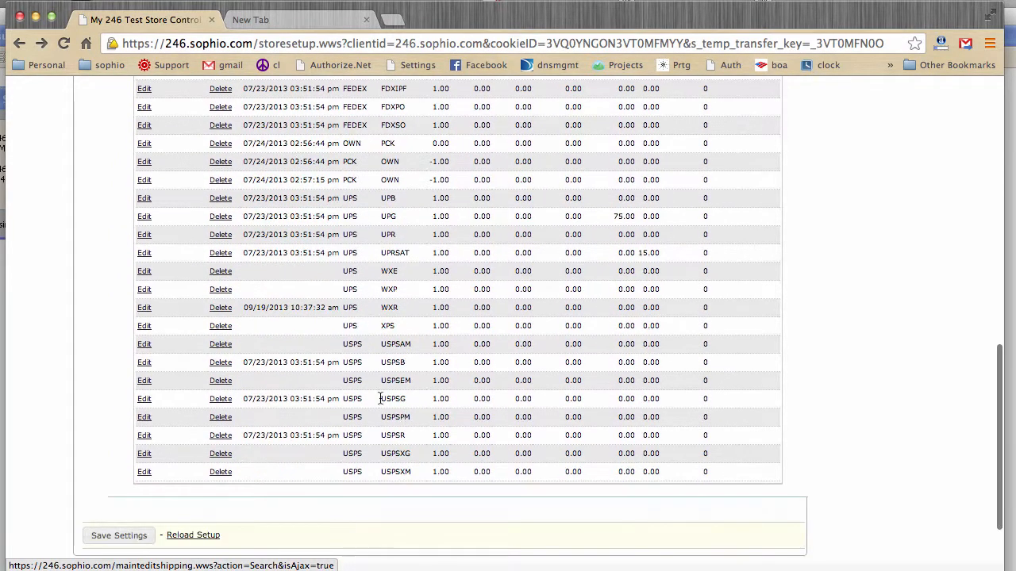
scroll(356, 385, up, 9)
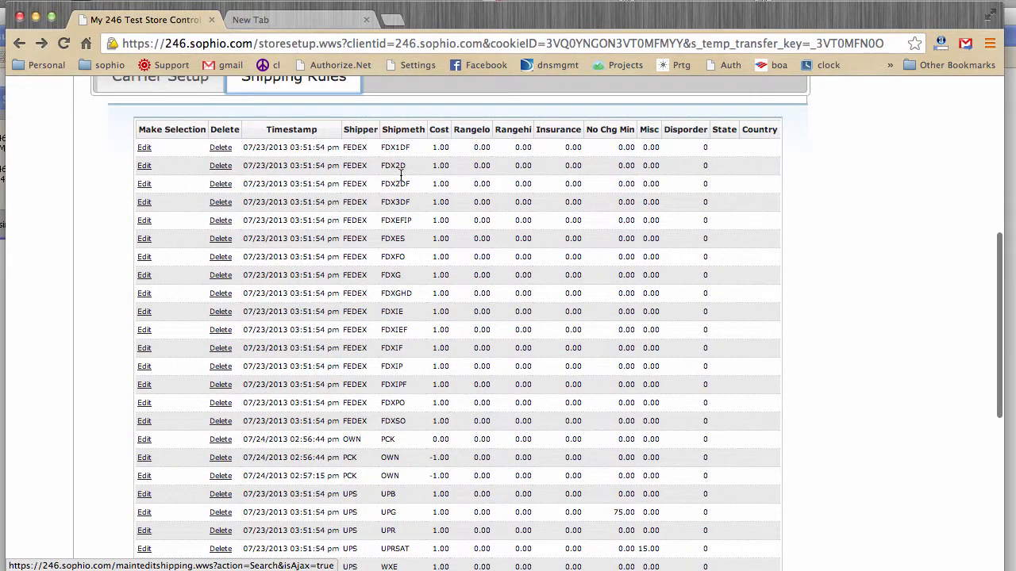
scroll(404, 220, down, 1)
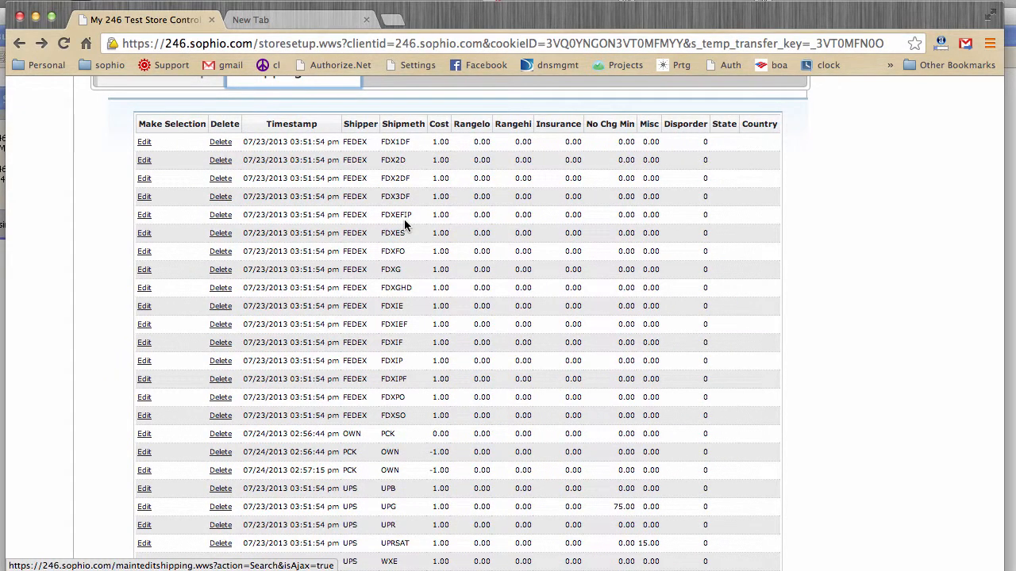
scroll(406, 251, down, 5)
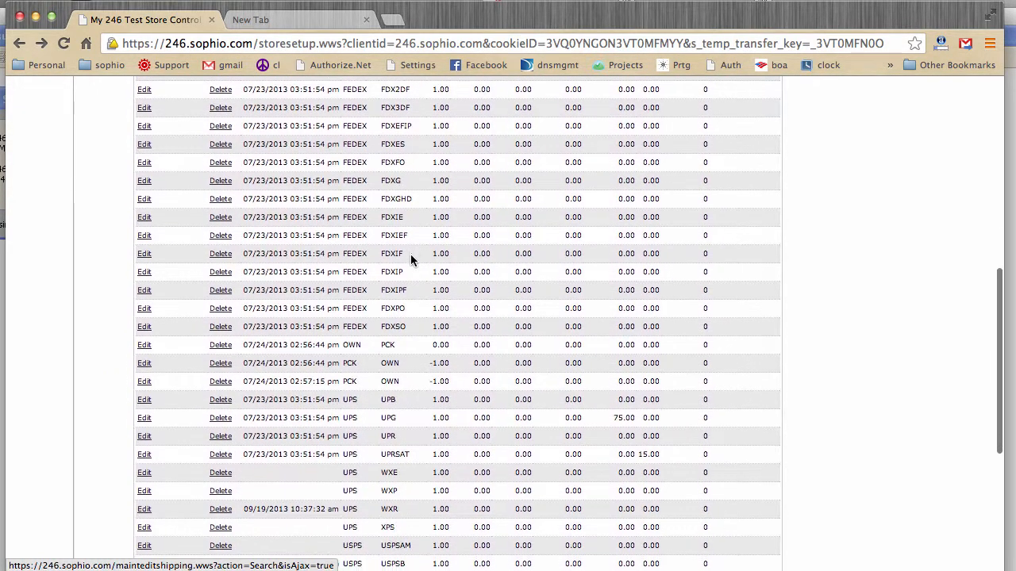
scroll(410, 258, down, 4)
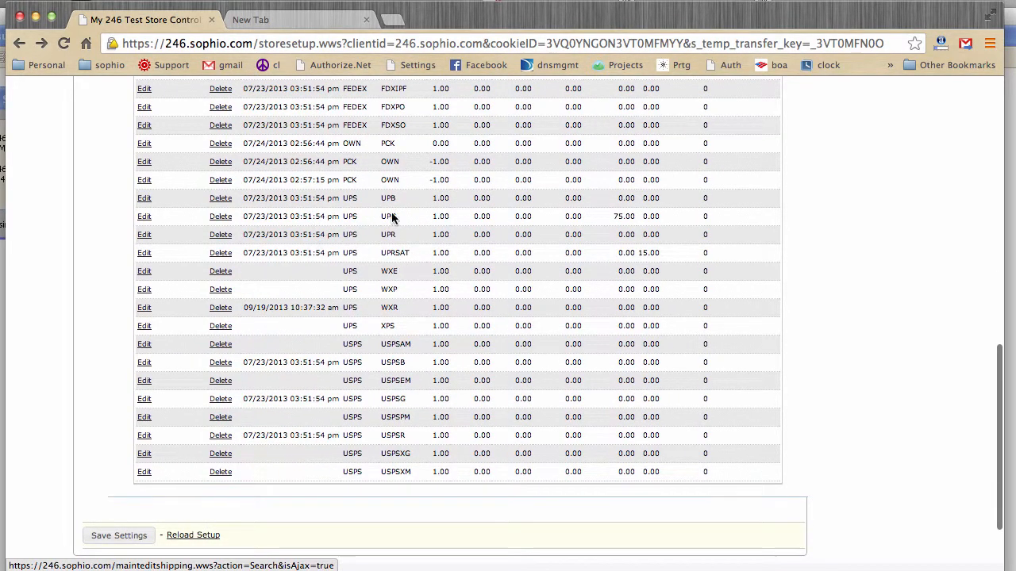
Step: Open the UPS shipping line UPG for editing and set its shipping description to GROUND
click(144, 218)
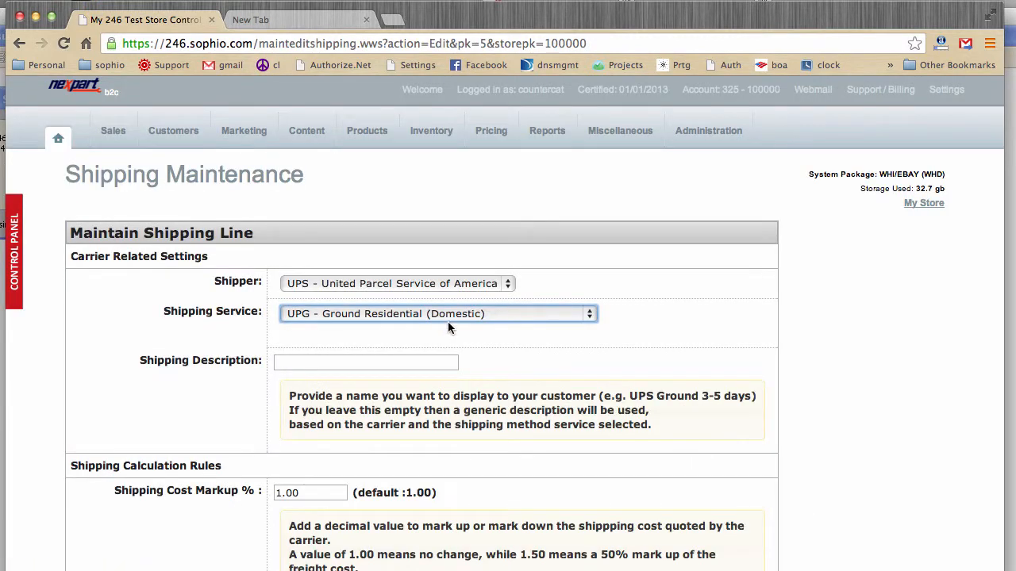
scroll(681, 307, down, 3)
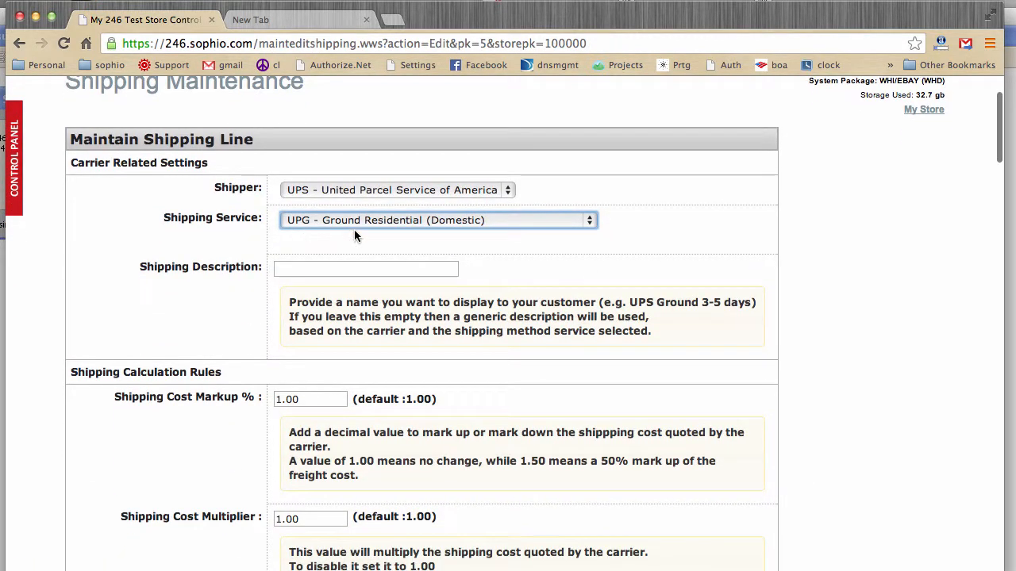
click(337, 270)
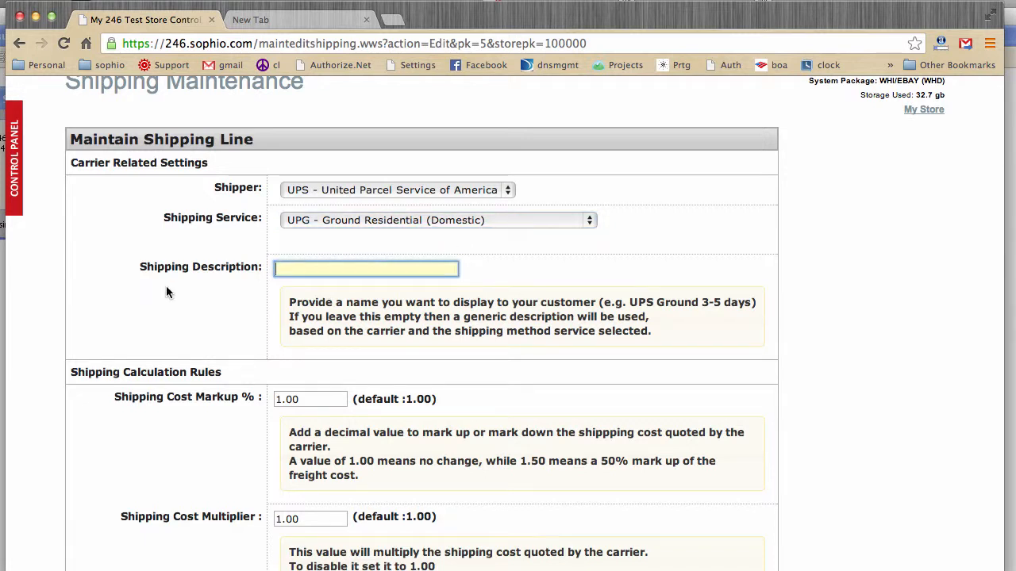
text(ND)
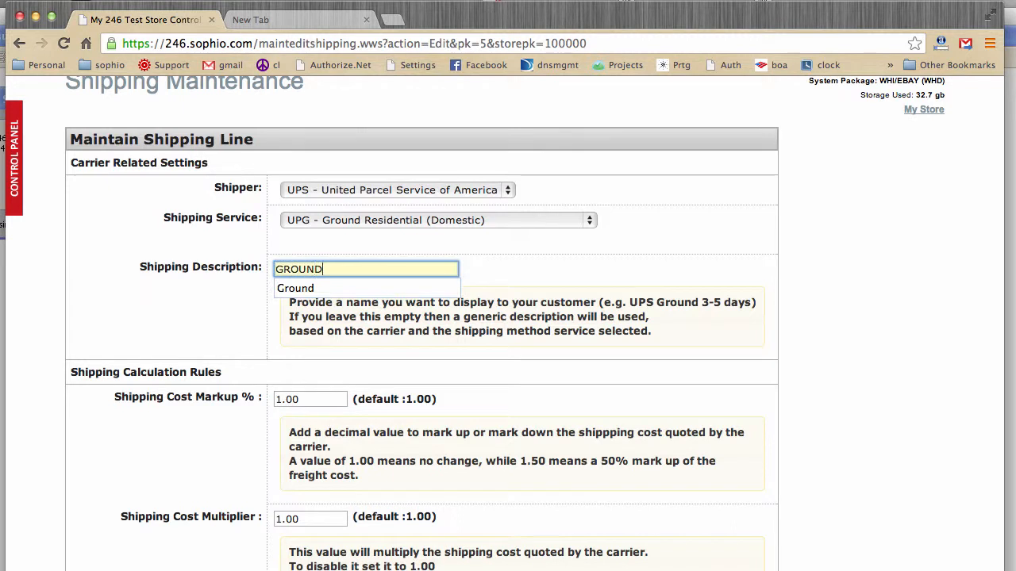
click(138, 305)
Step: Set the UPG line's shipping cost markup to 1.10
scroll(159, 310, down, 5)
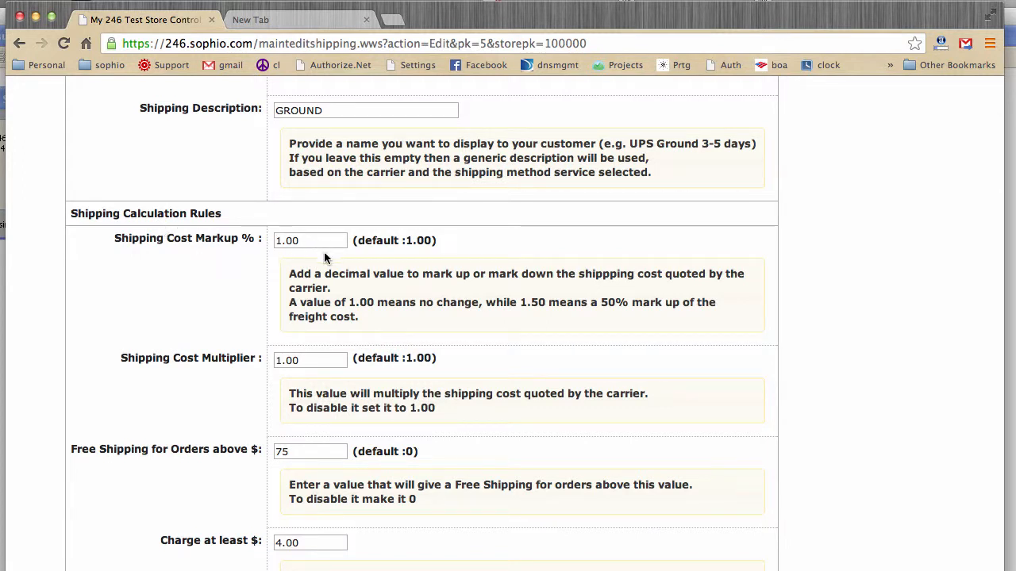
click(295, 242)
double_click(295, 242)
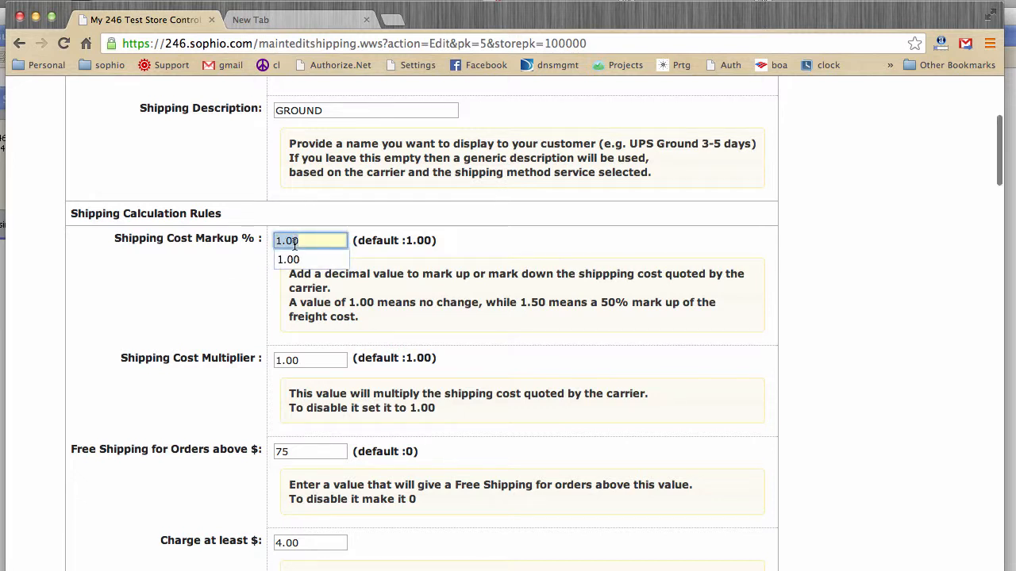
text(1.10)
click(158, 281)
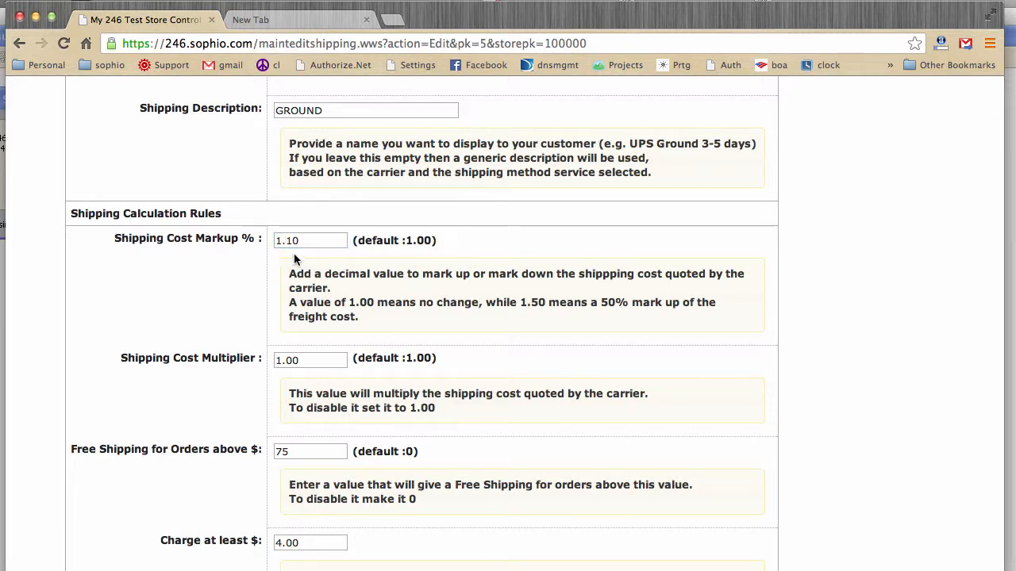
Step: Set the UPG line's shipping cost markup to .90 for a markdown of the carrier's quoted cost
double_click(315, 242)
text(.90)
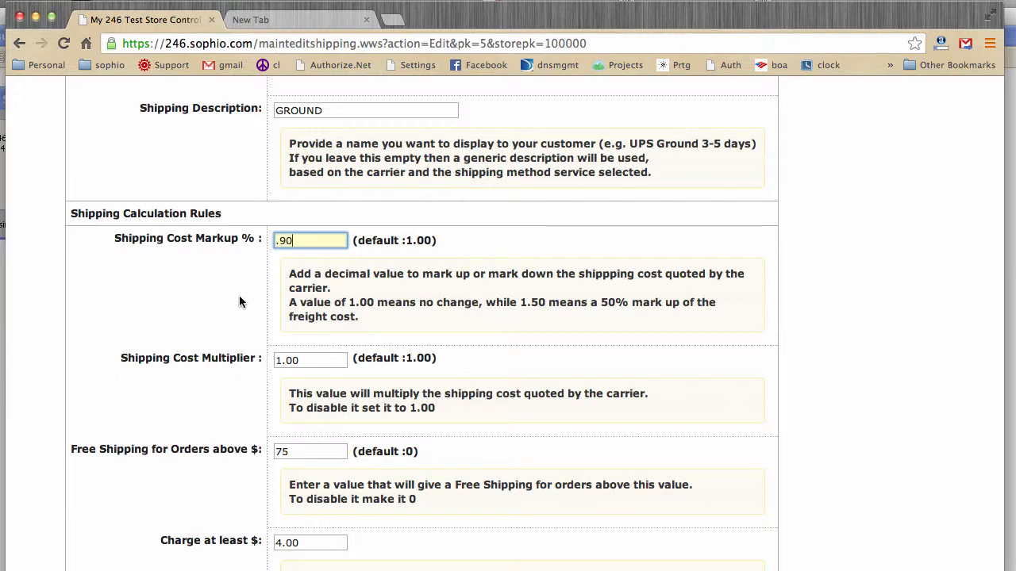
Step: Check the cost multiplier and free shipping threshold, and set the minimum shipping charge (Charge at least) to 5.95
scroll(239, 301, down, 5)
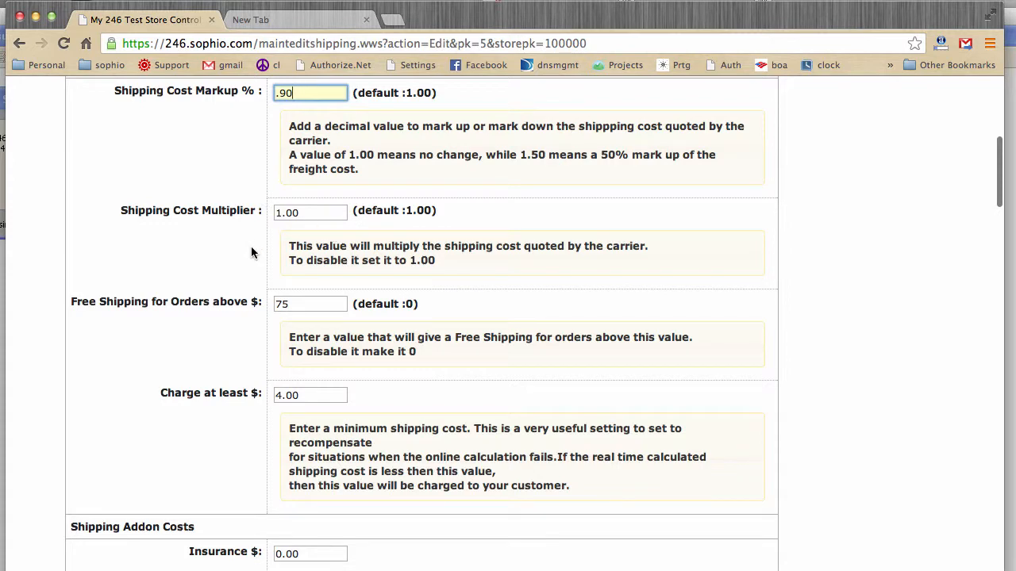
scroll(251, 252, down, 3)
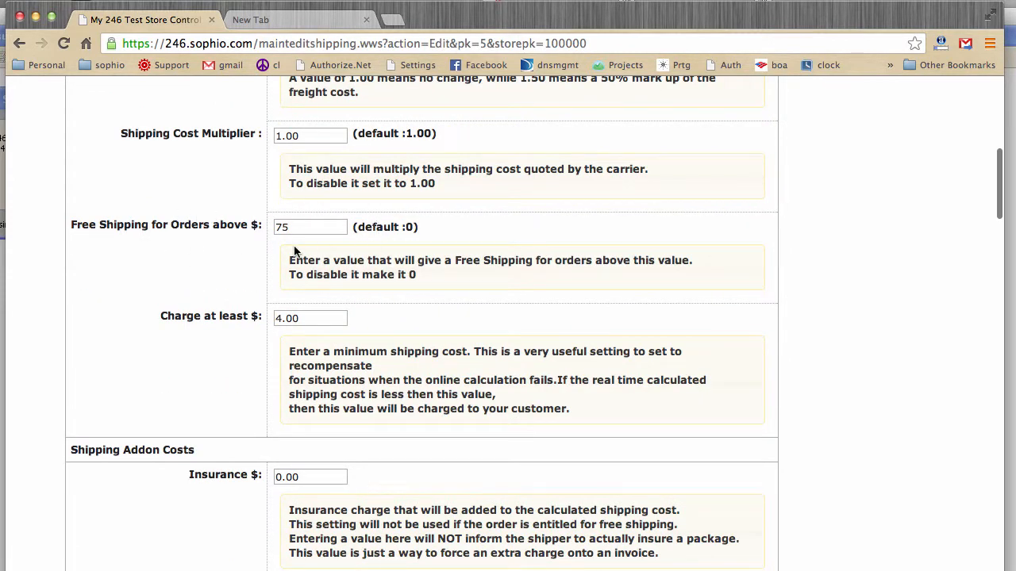
scroll(196, 251, down, 1)
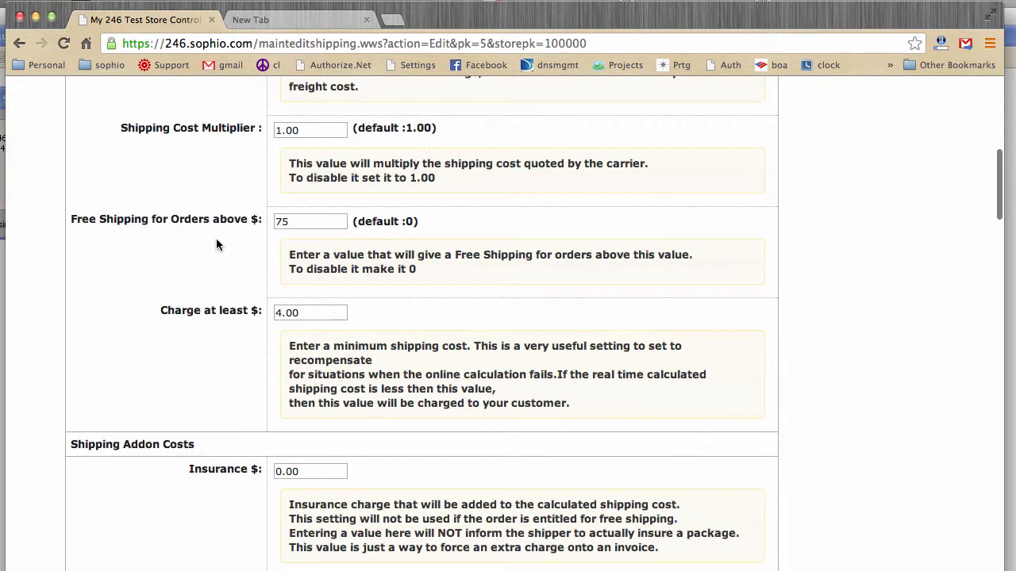
double_click(318, 223)
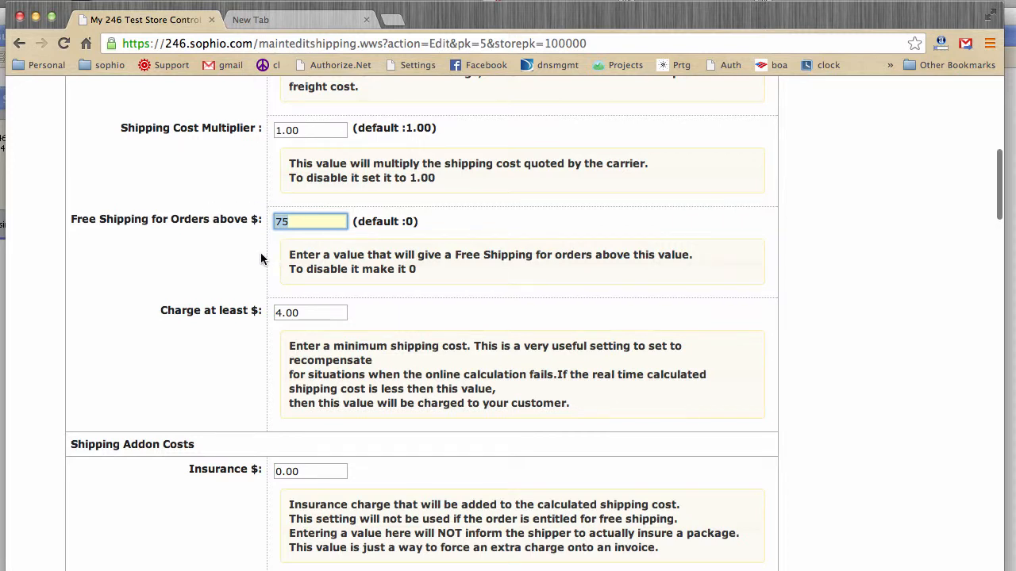
scroll(261, 270, down, 2)
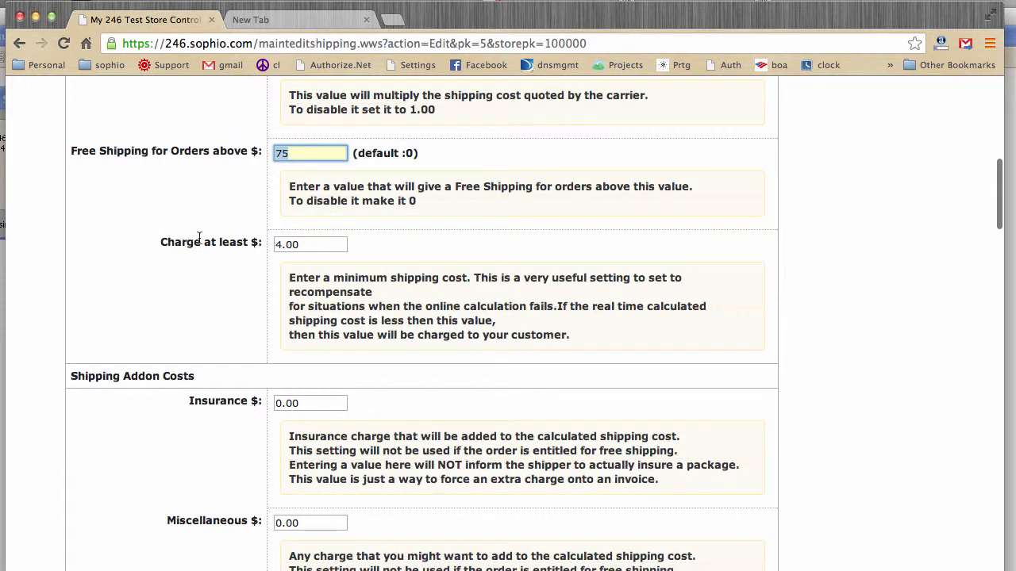
key(Tab)
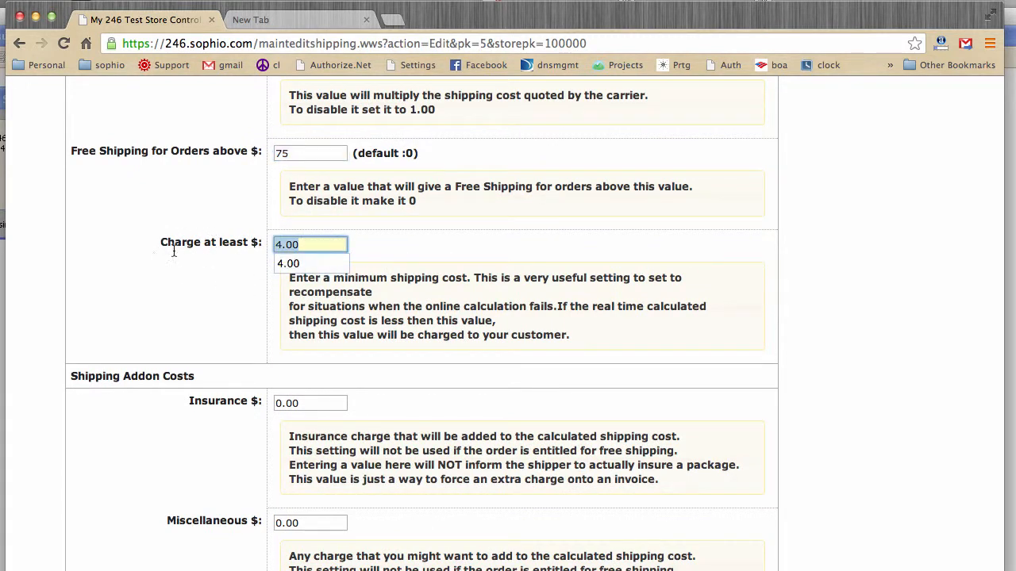
text(5.95)
click(213, 276)
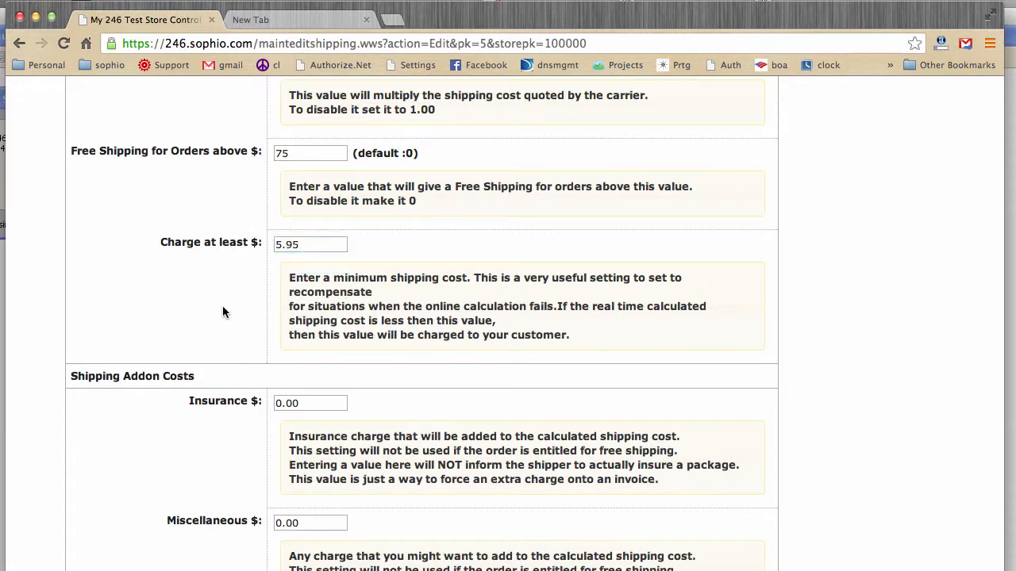
Step: Review the insurance and miscellaneous addon costs, and set the upper limit of the order total range to 100.00
scroll(222, 305, down, 3)
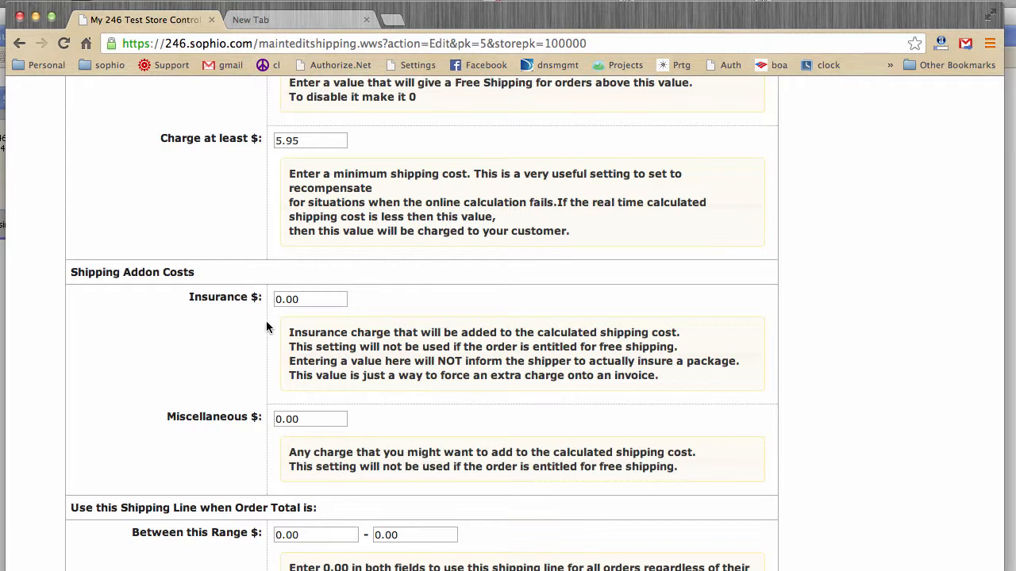
scroll(206, 338, down, 5)
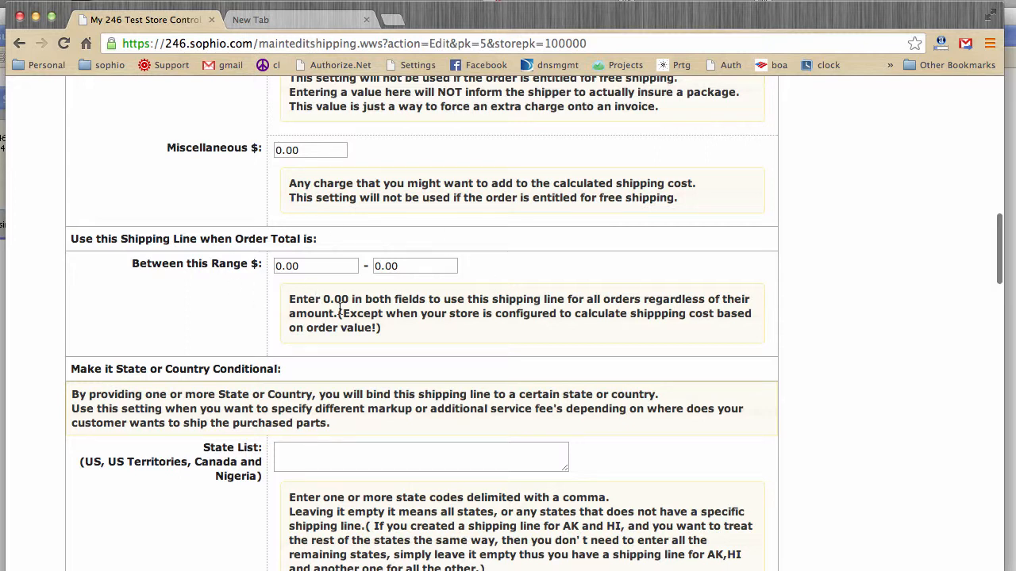
double_click(411, 269)
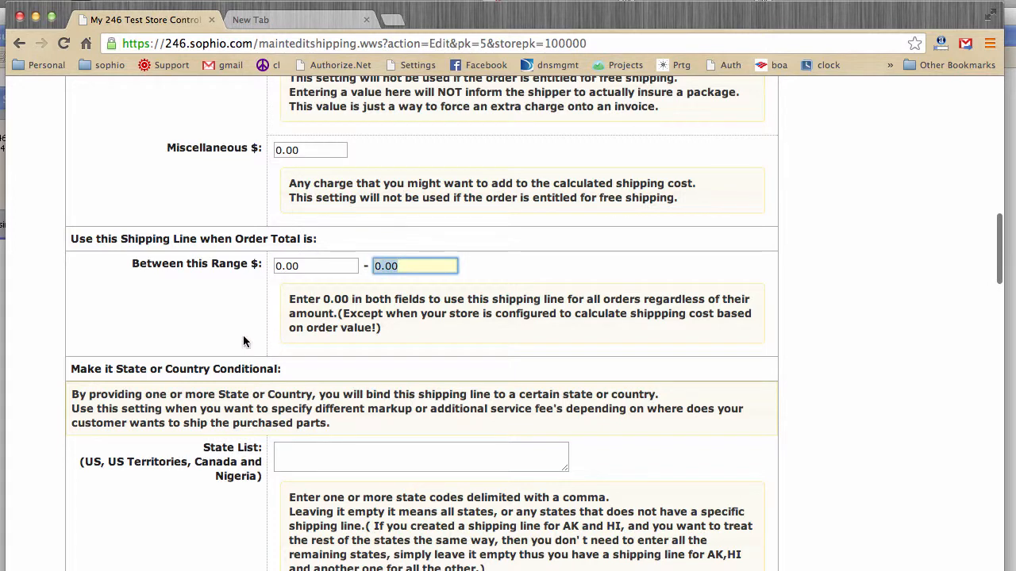
text(100.00)
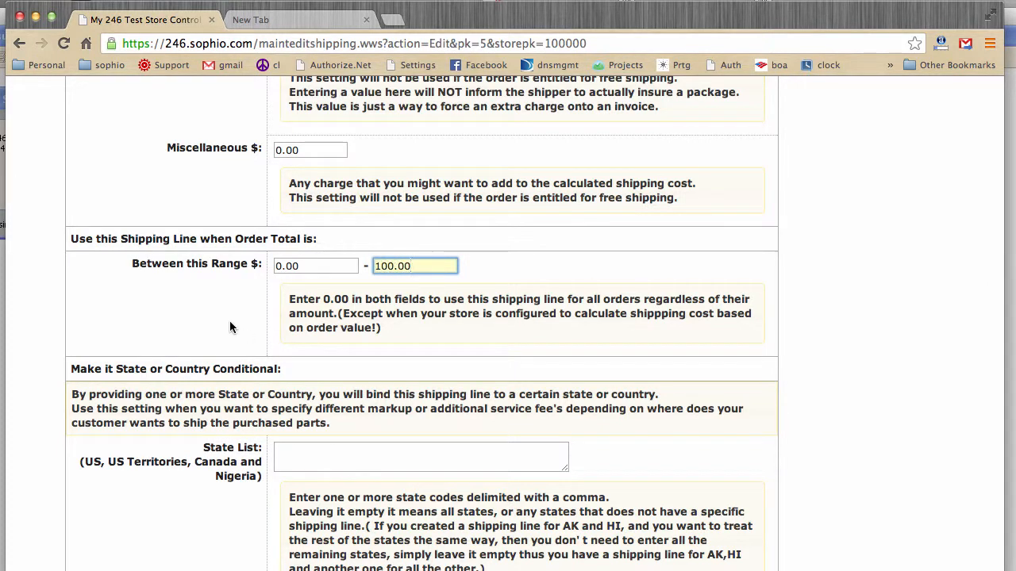
Step: Set the upper limit of the order total range back to 0.00
scroll(191, 276, up, 15)
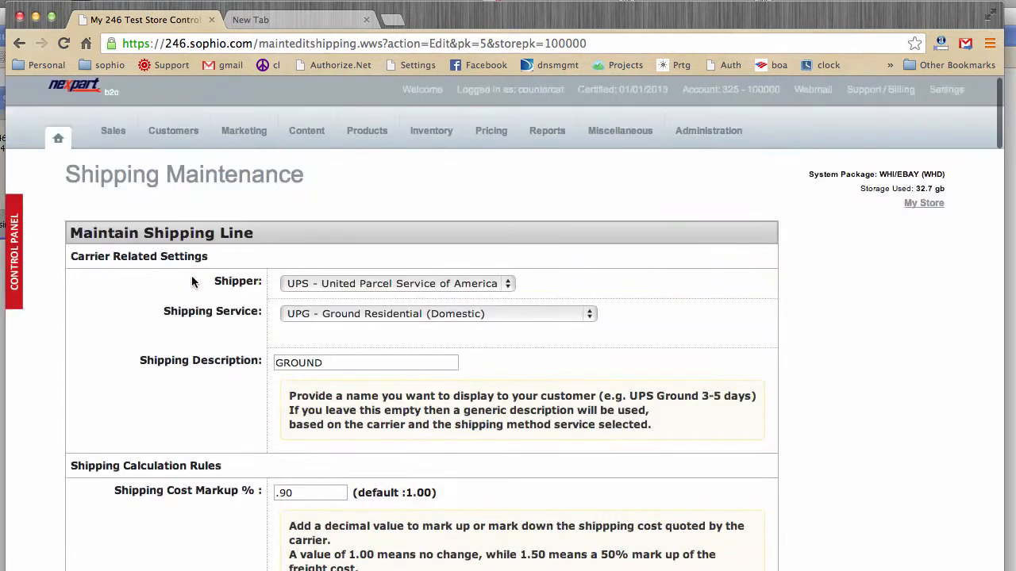
scroll(230, 338, down, 15)
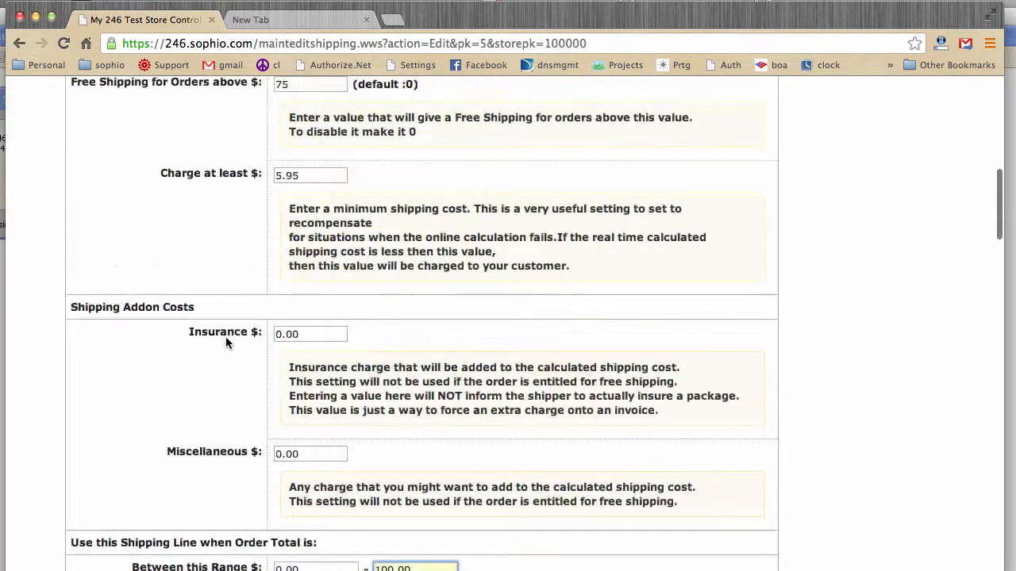
scroll(225, 337, down, 1)
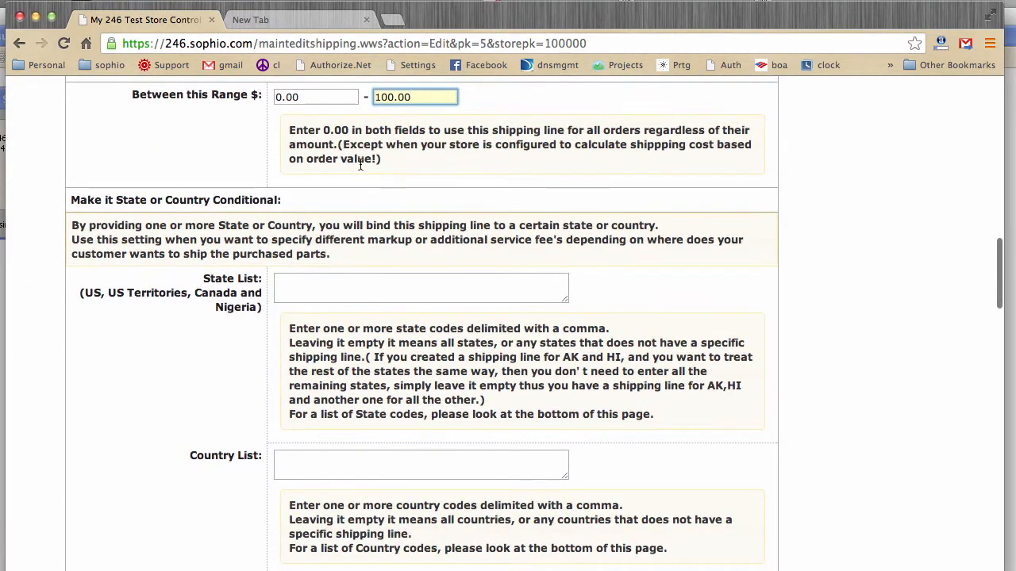
key(super+a)
text(0.00)
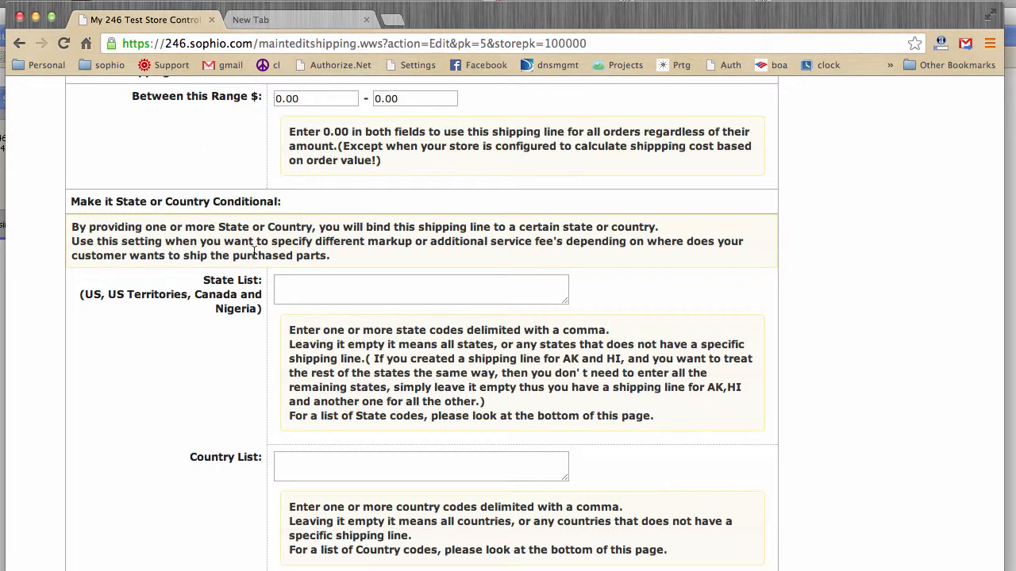
Step: Review the shipping line's state and country conditions, and look up the state and country codes listed below the form
scroll(246, 254, down, 2)
scroll(246, 254, down, 1)
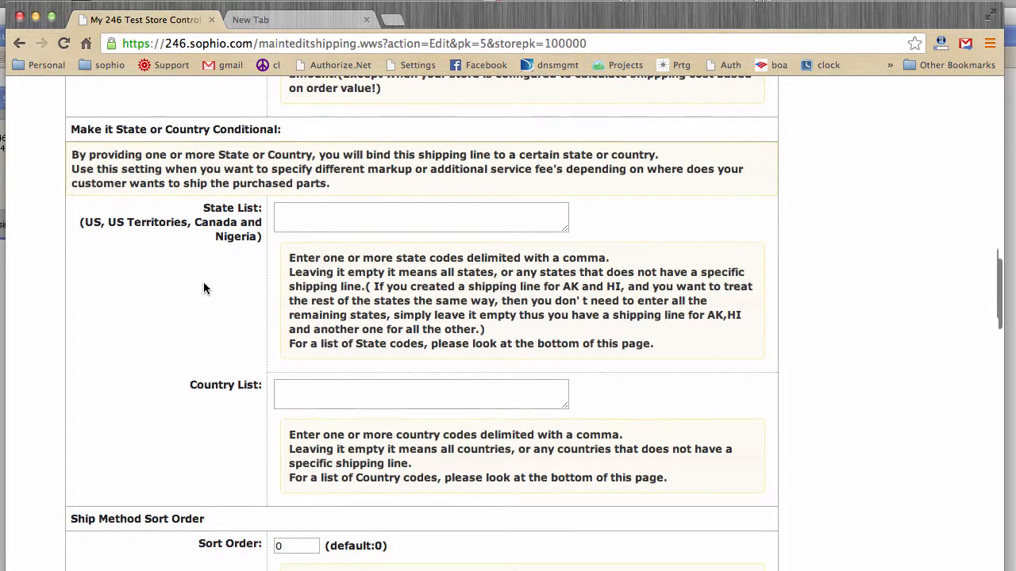
scroll(203, 286, down, 3)
click(330, 301)
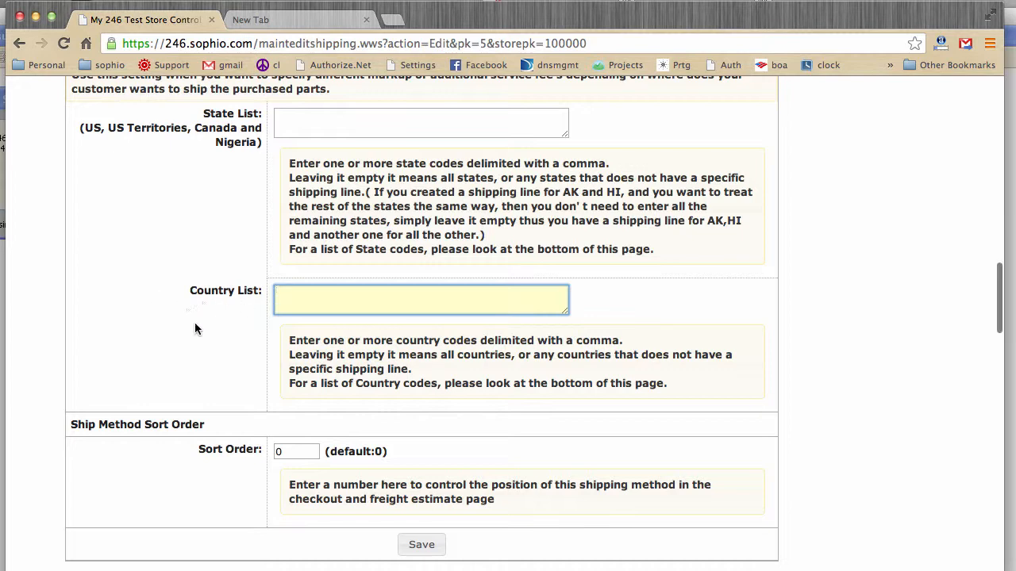
scroll(190, 329, down, 6)
scroll(178, 333, down, 2)
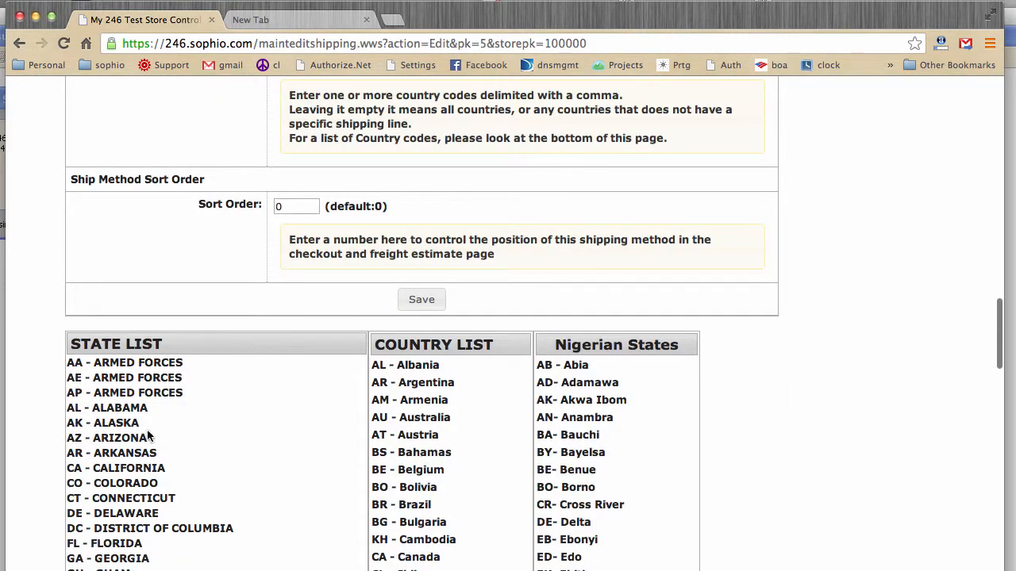
scroll(185, 224, up, 5)
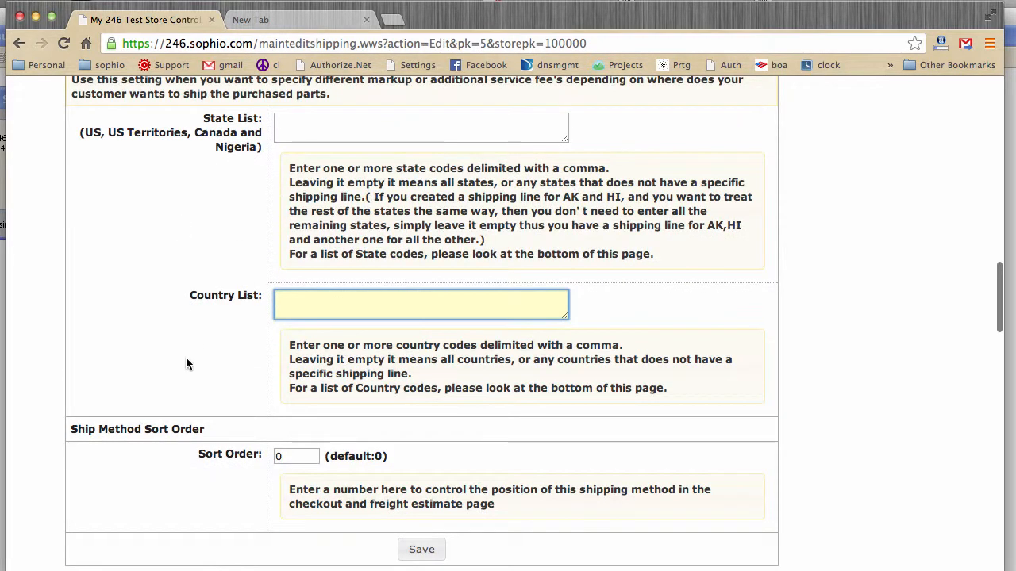
Step: Check the ship method sort order and save the shipping line
scroll(173, 341, down, 1)
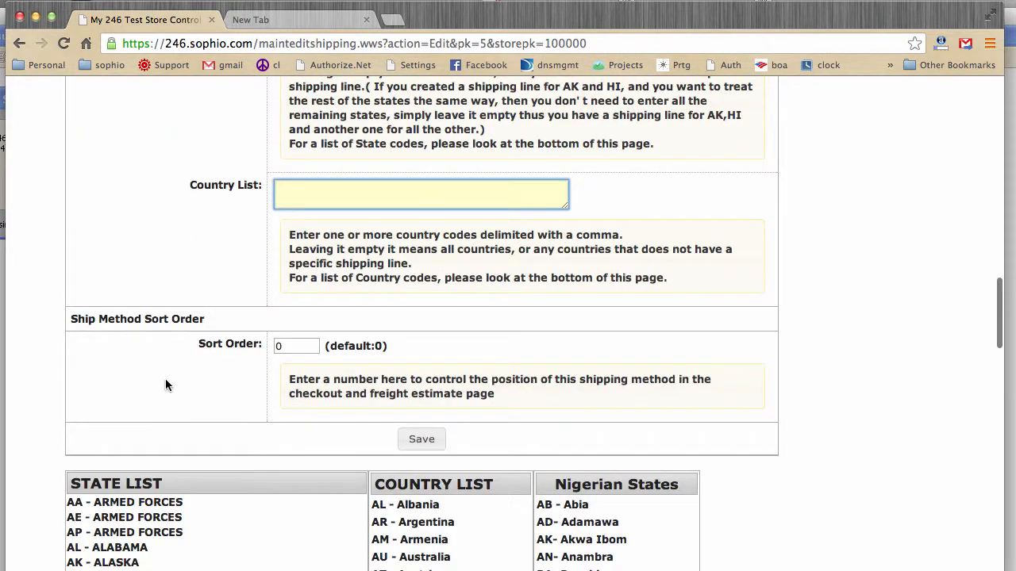
click(296, 347)
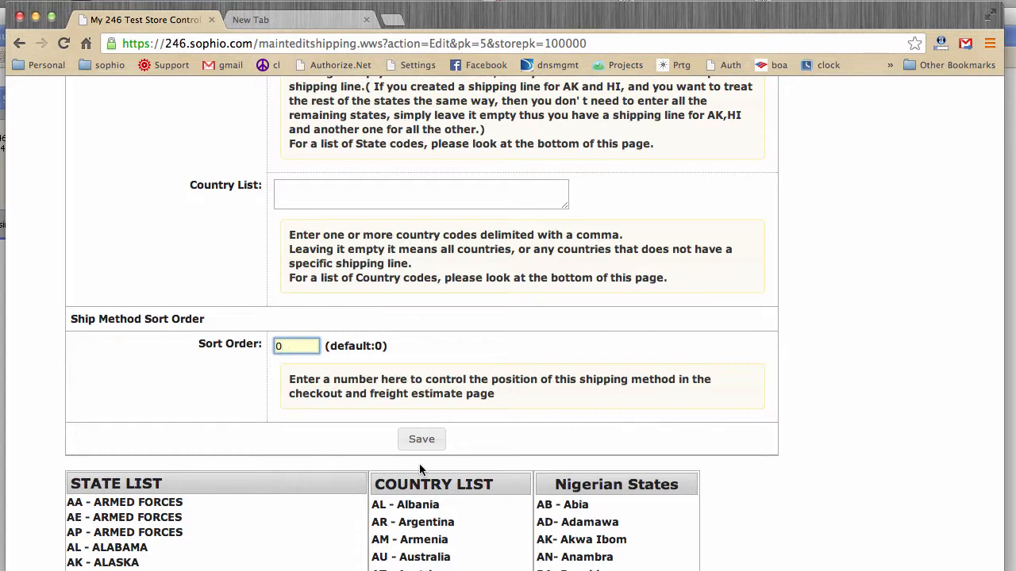
click(415, 442)
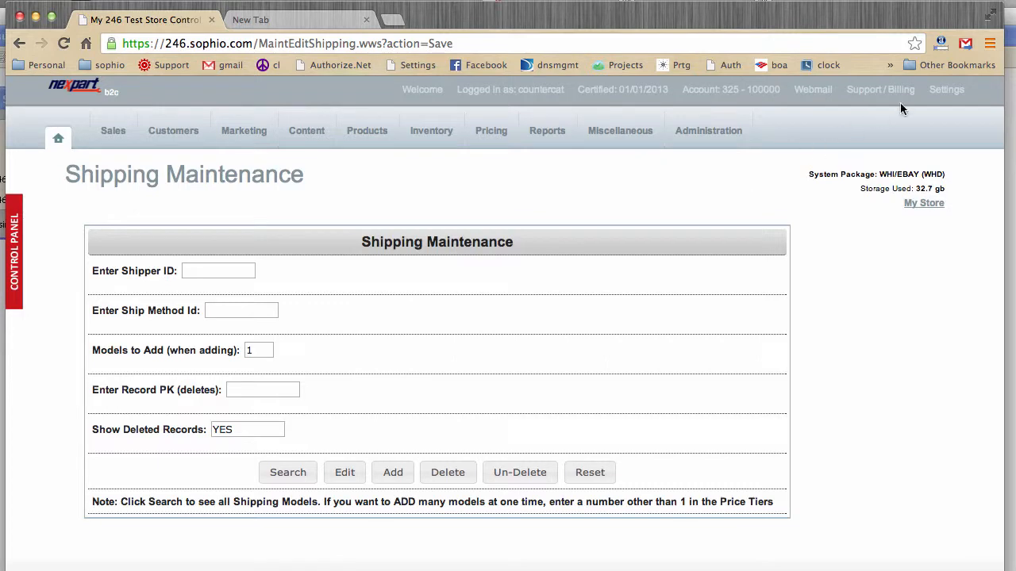
Step: Return to the store's Shipping settings and review the shipping calculation and freight options in Carrier Setup
click(946, 89)
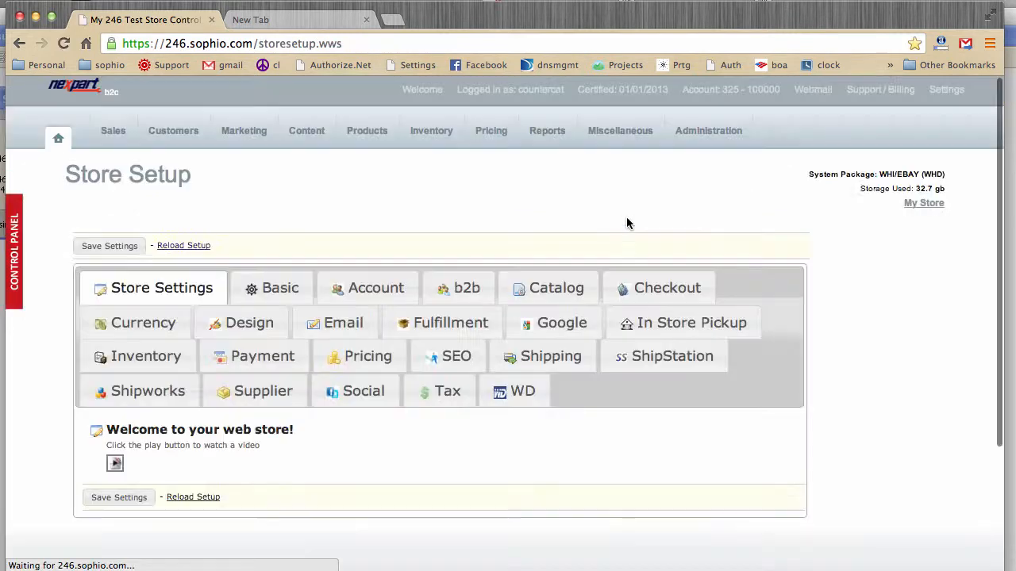
click(525, 362)
scroll(488, 435, down, 3)
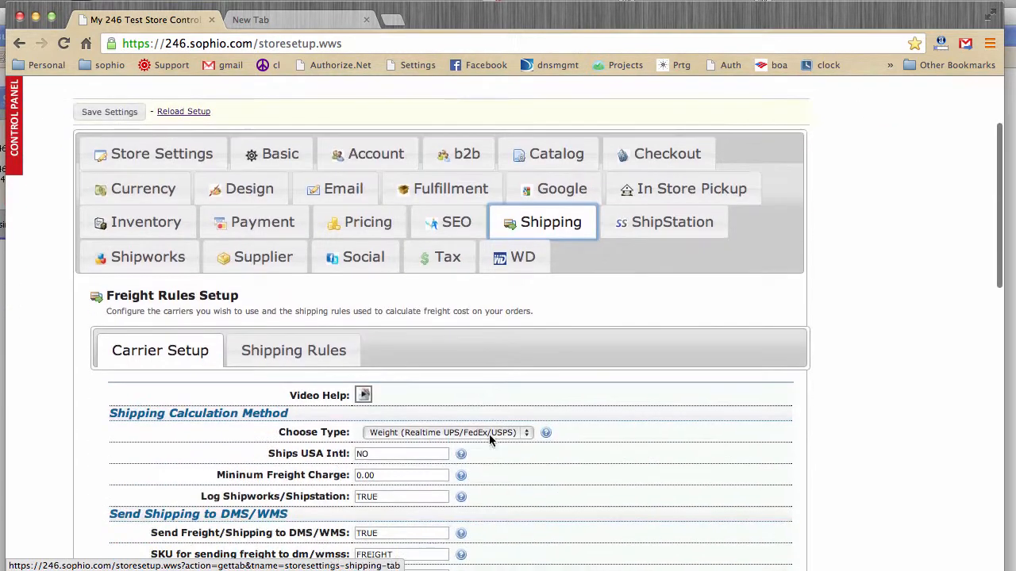
scroll(556, 427, down, 3)
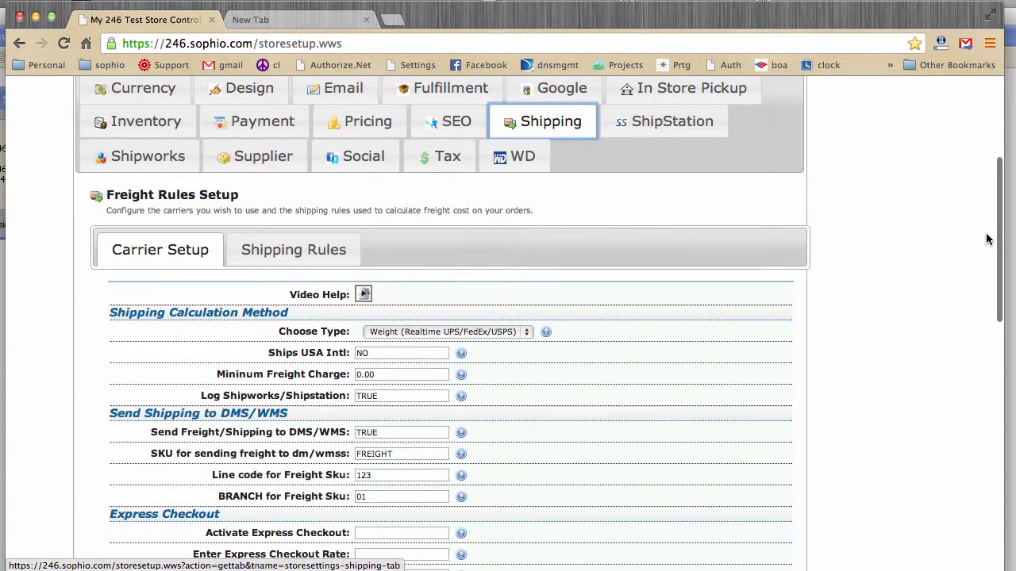
drag(999, 238, 1006, 146)
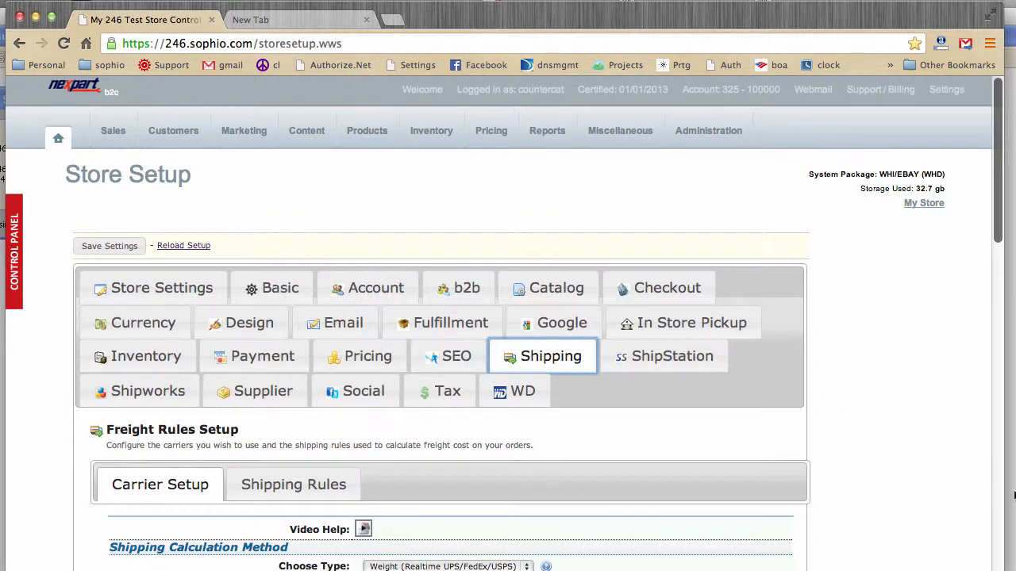